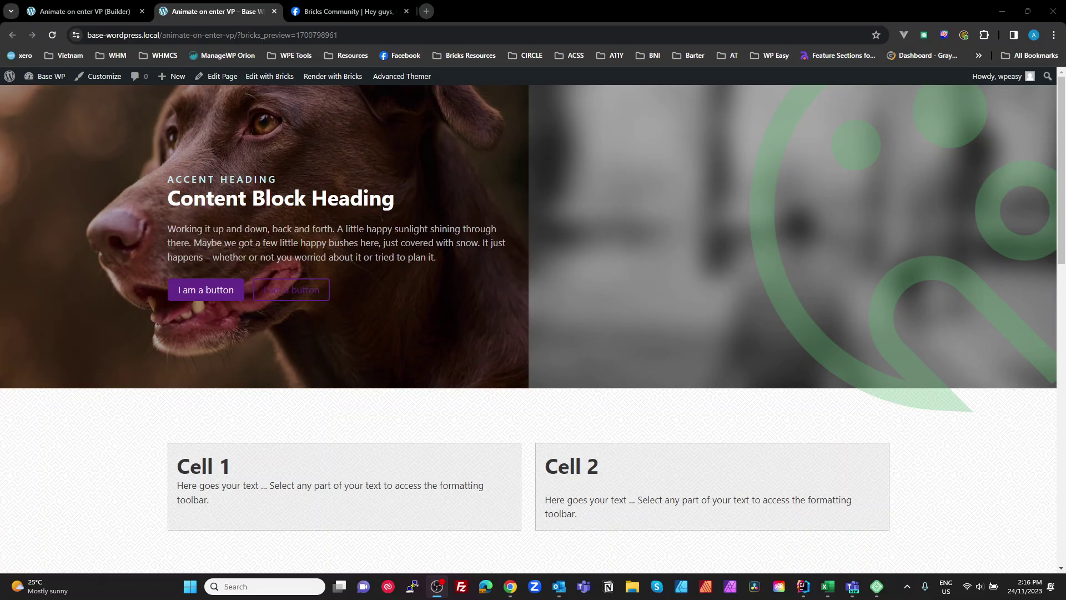
# - Create the global class animate-enter-vp and apply it to Cell 1 of the two-cell grid
pyautogui.scroll(-10, 463, 527)
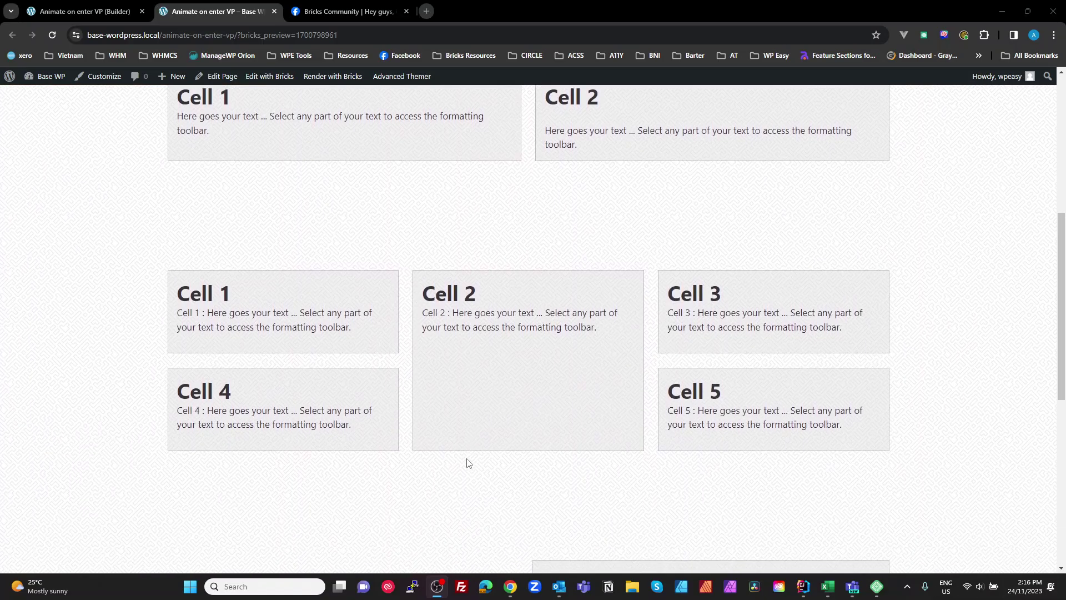
pyautogui.scroll(10, 468, 462)
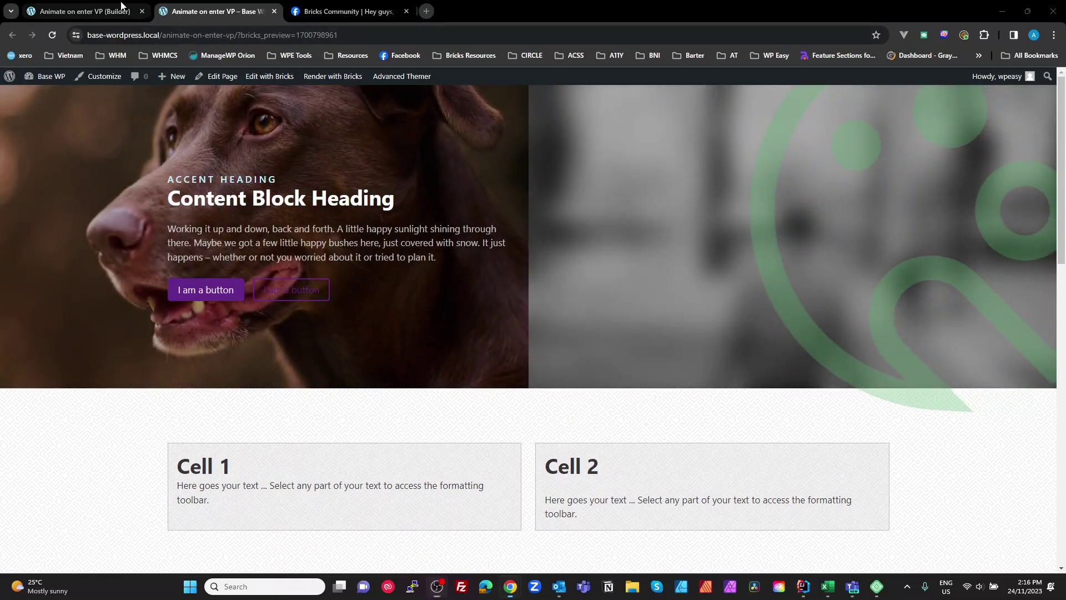
pyautogui.click(121, 7)
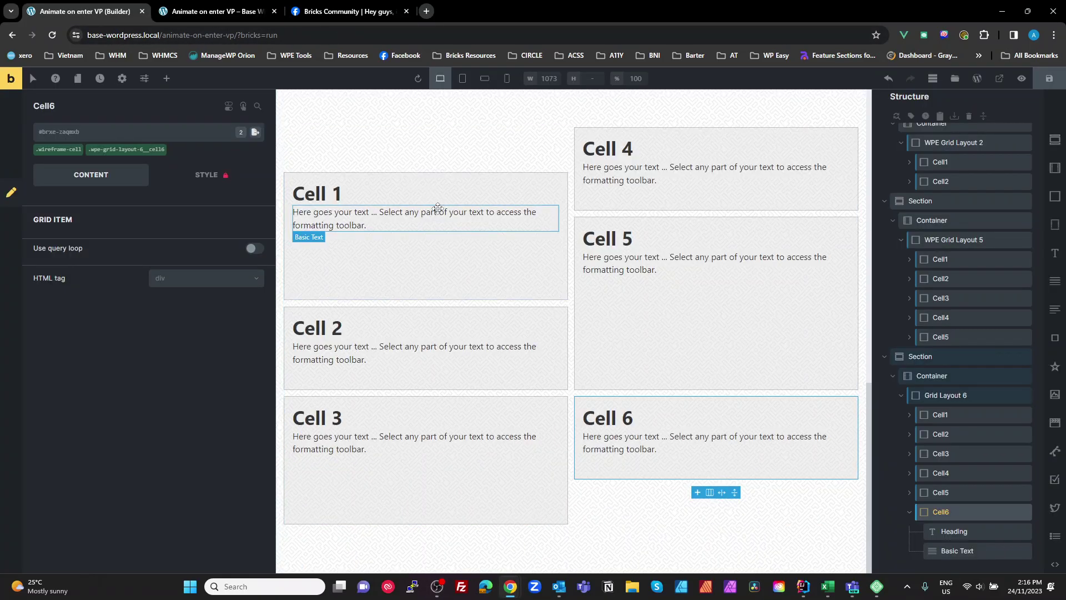
pyautogui.scroll(10, 440, 210)
pyautogui.click(516, 435)
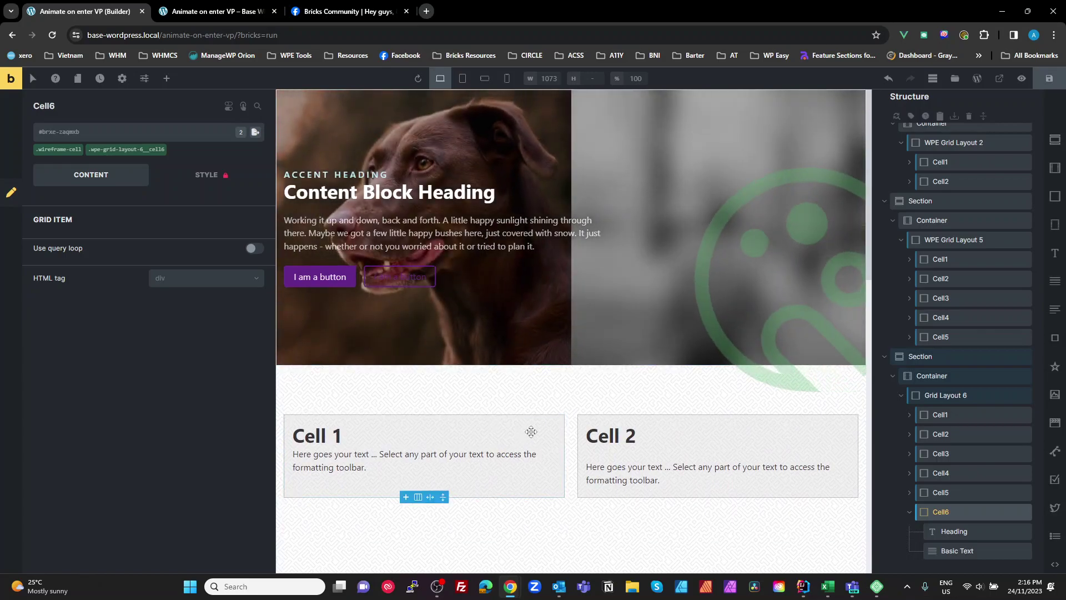
pyautogui.click(91, 135)
pyautogui.write('an')
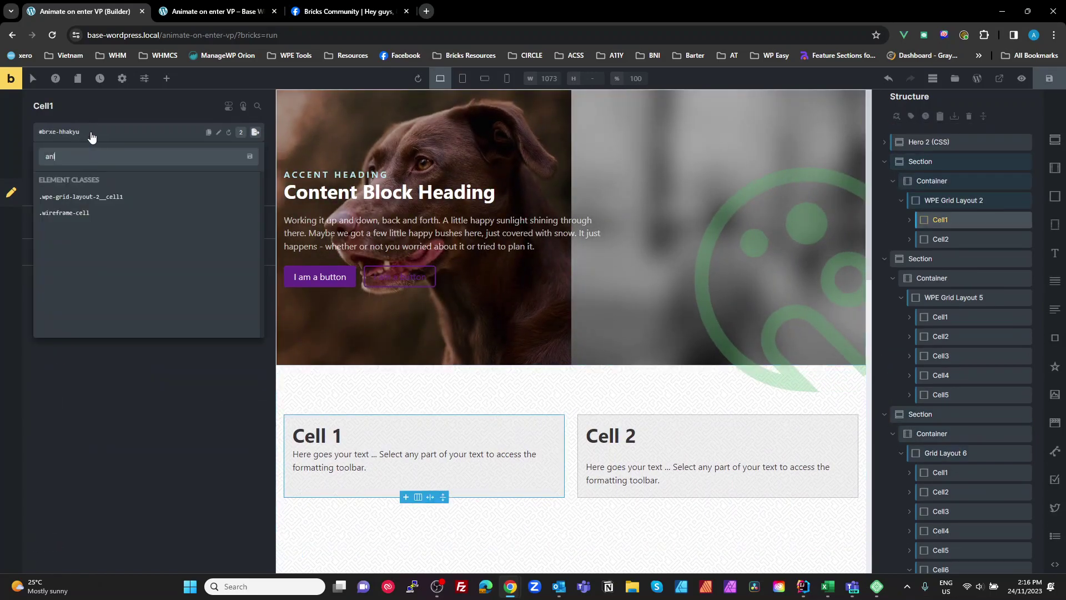
pyautogui.write('imate-enter-vp')
pyautogui.press('Return')
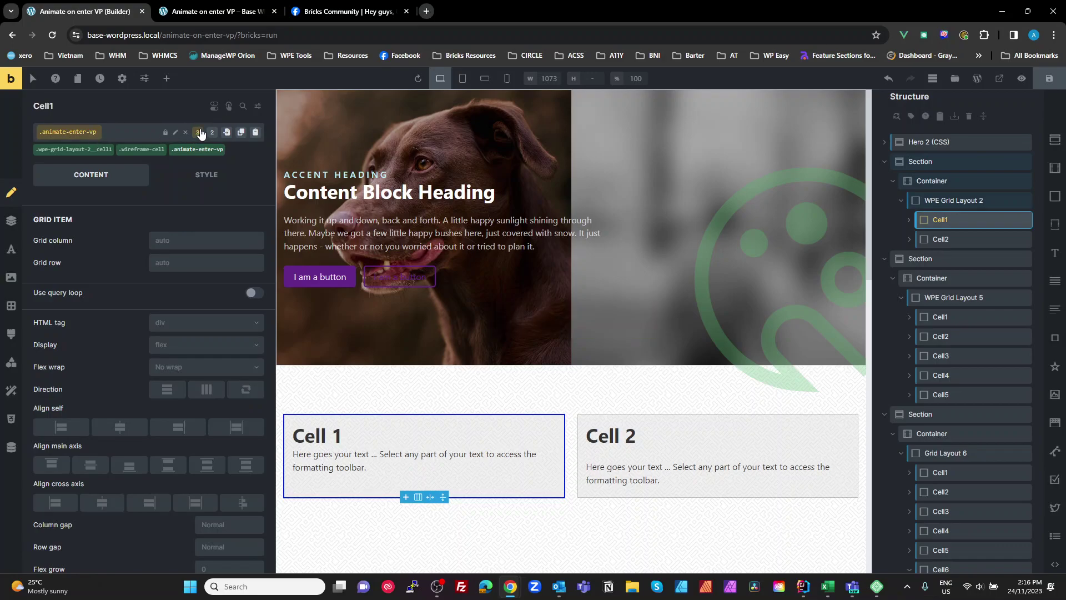
# - Add a Cell 1 interaction: Enter viewport trigger, Set attribute action, key data-animate
pyautogui.click(229, 106)
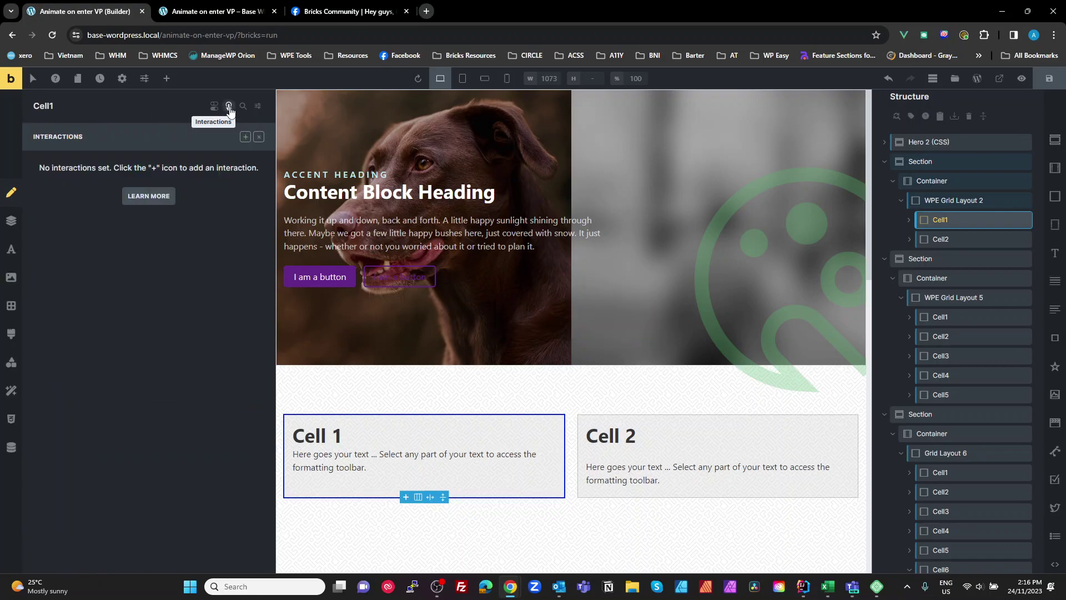
pyautogui.click(245, 137)
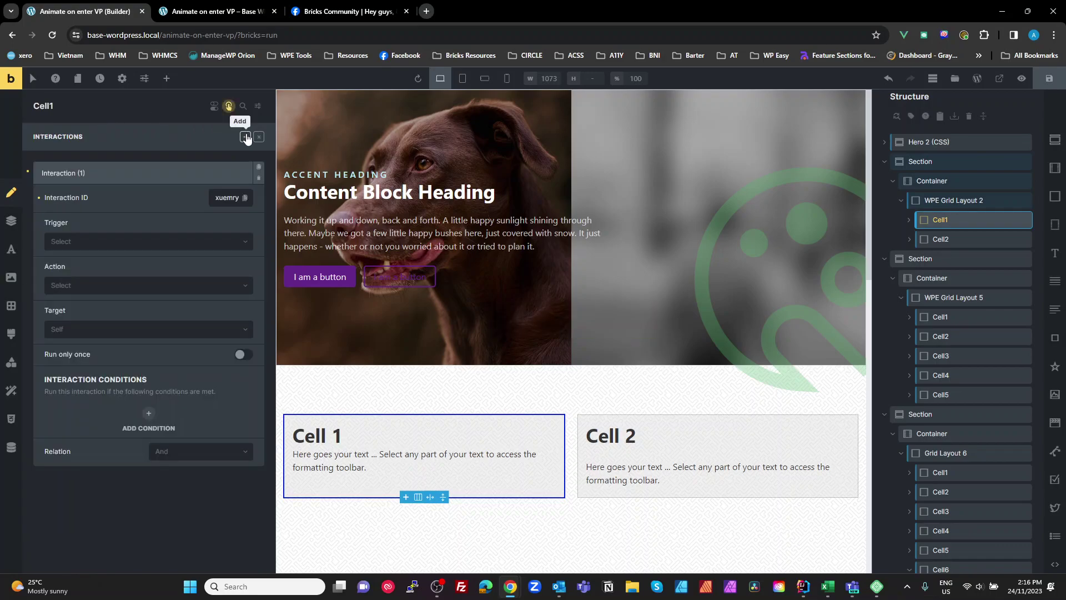
pyautogui.click(100, 242)
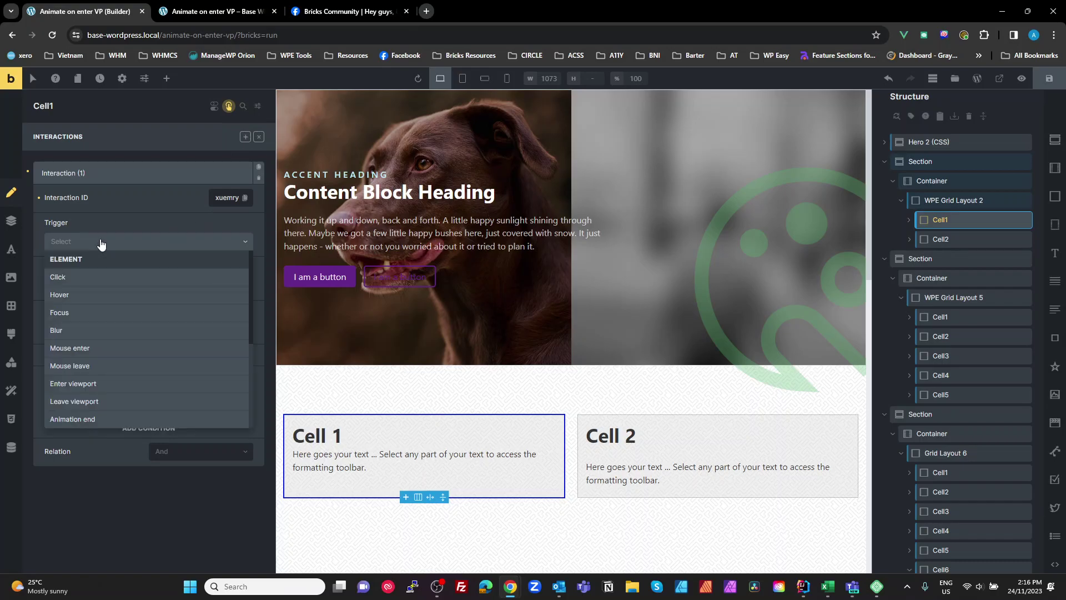
pyautogui.click(98, 383)
pyautogui.click(106, 292)
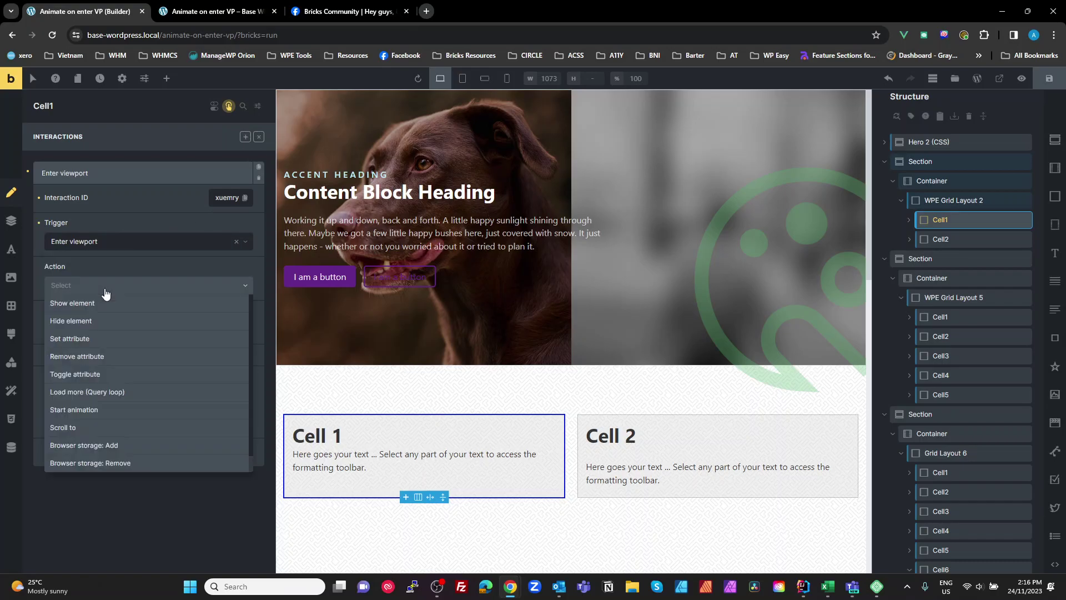
pyautogui.click(104, 339)
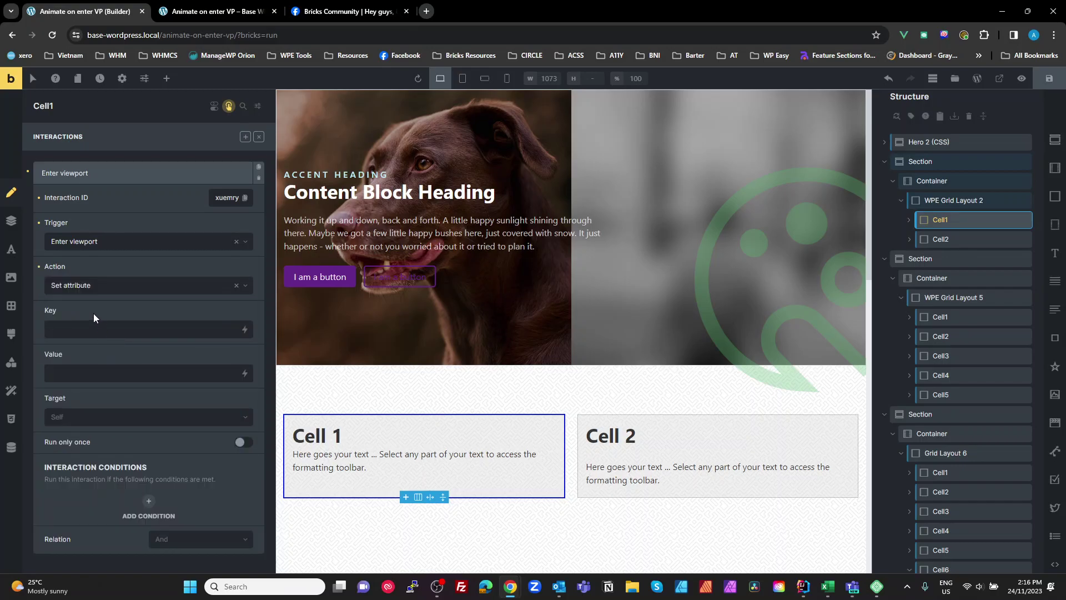
pyautogui.click(106, 326)
pyautogui.write('data-animate')
pyautogui.click(126, 174)
# - Duplicate it as a Leave viewport interaction that removes the data-animate attribute
pyautogui.click(258, 167)
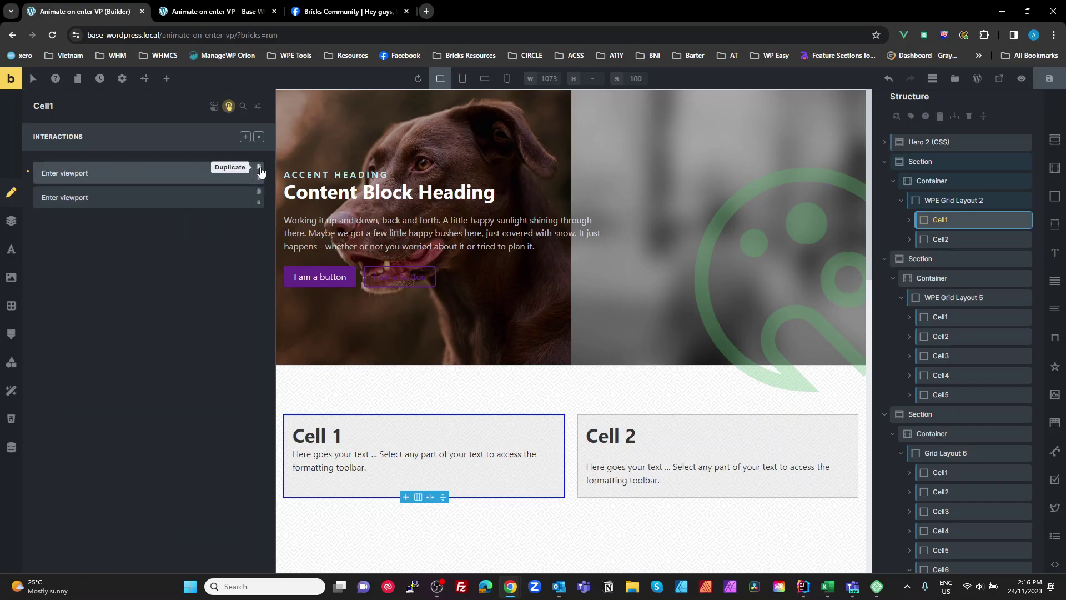
pyautogui.click(164, 198)
pyautogui.click(138, 266)
pyautogui.click(113, 310)
pyautogui.click(113, 311)
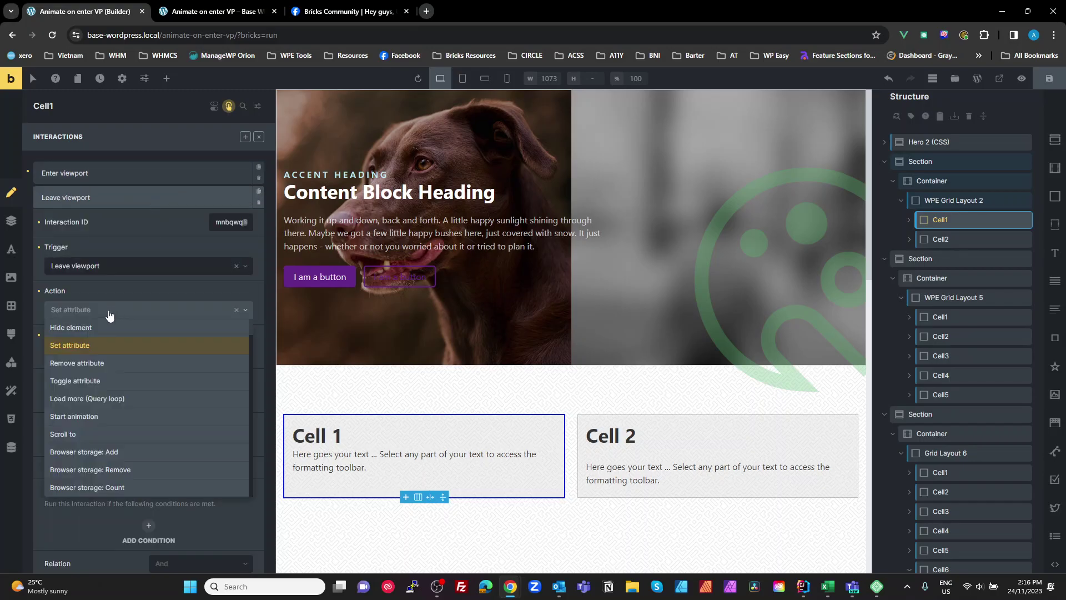
pyautogui.click(89, 363)
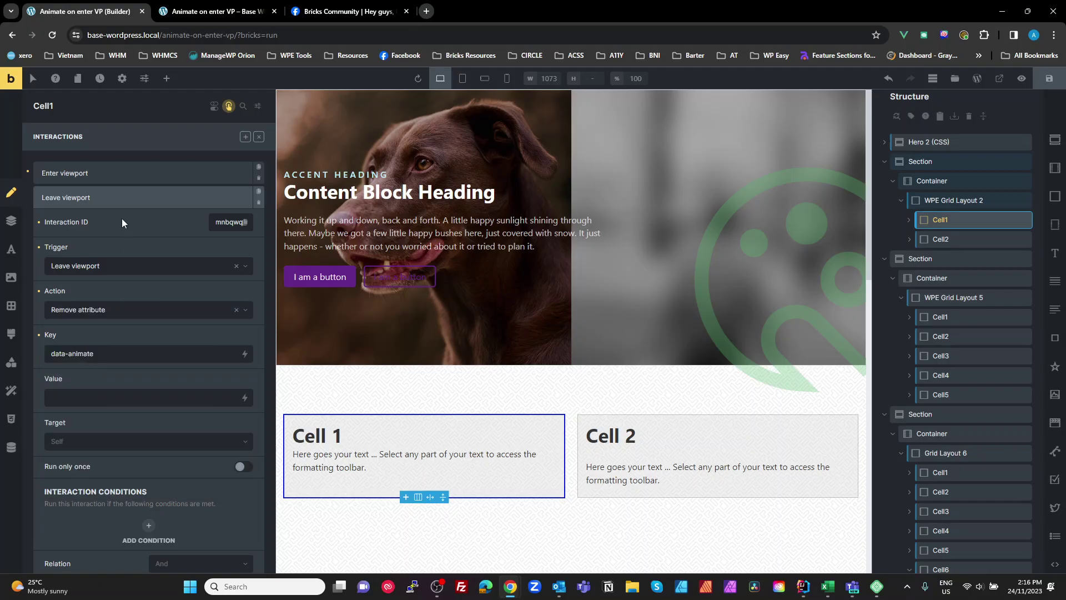
pyautogui.click(111, 198)
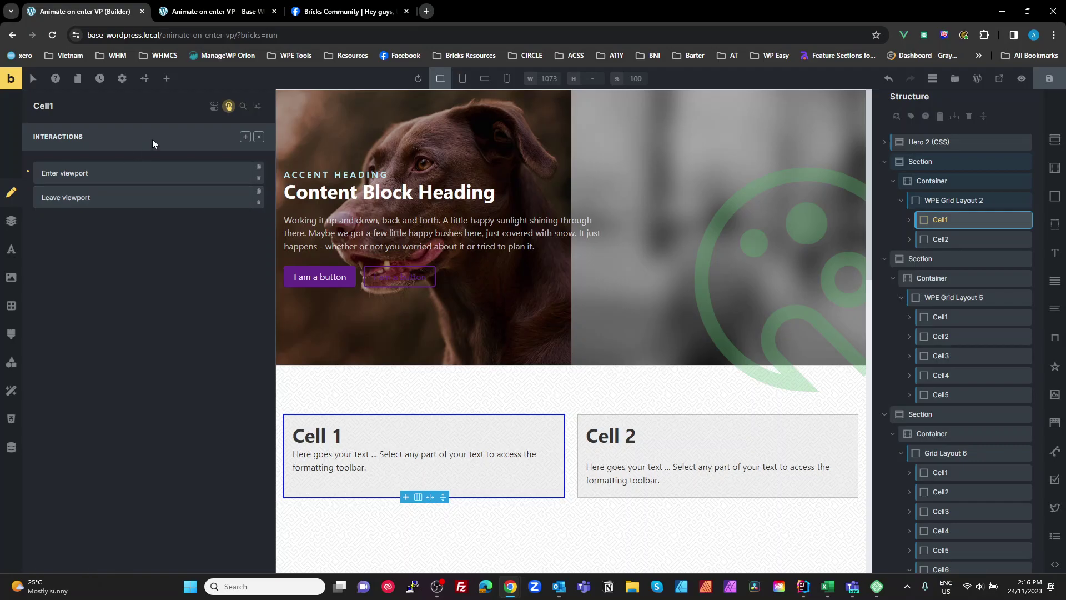
# - In Cell 1's custom CSS, add a %root% rule with transition: all 1s ease
pyautogui.click(259, 137)
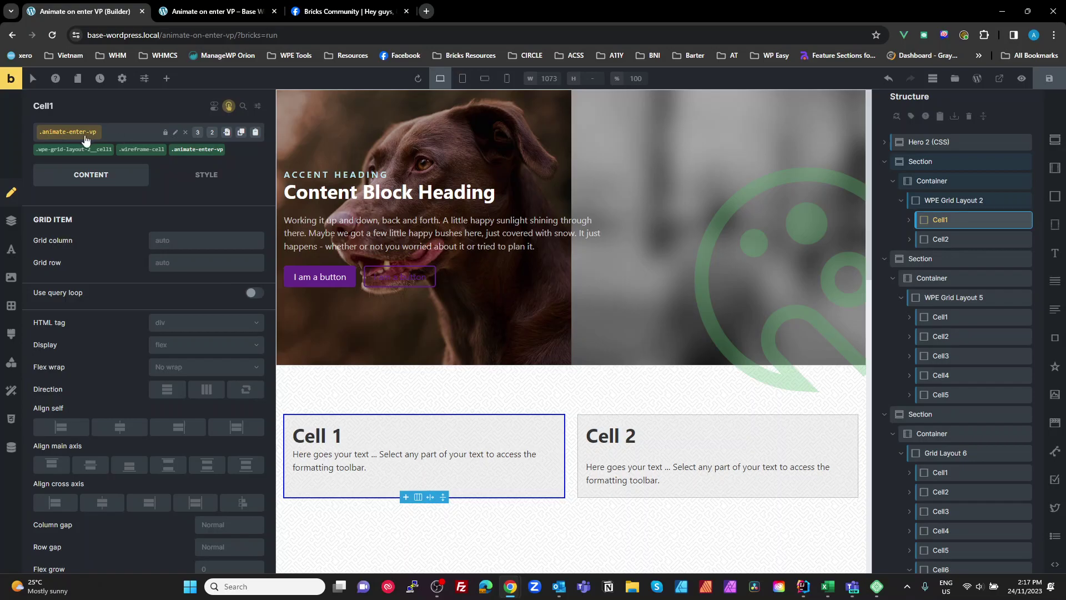
pyautogui.click(128, 464)
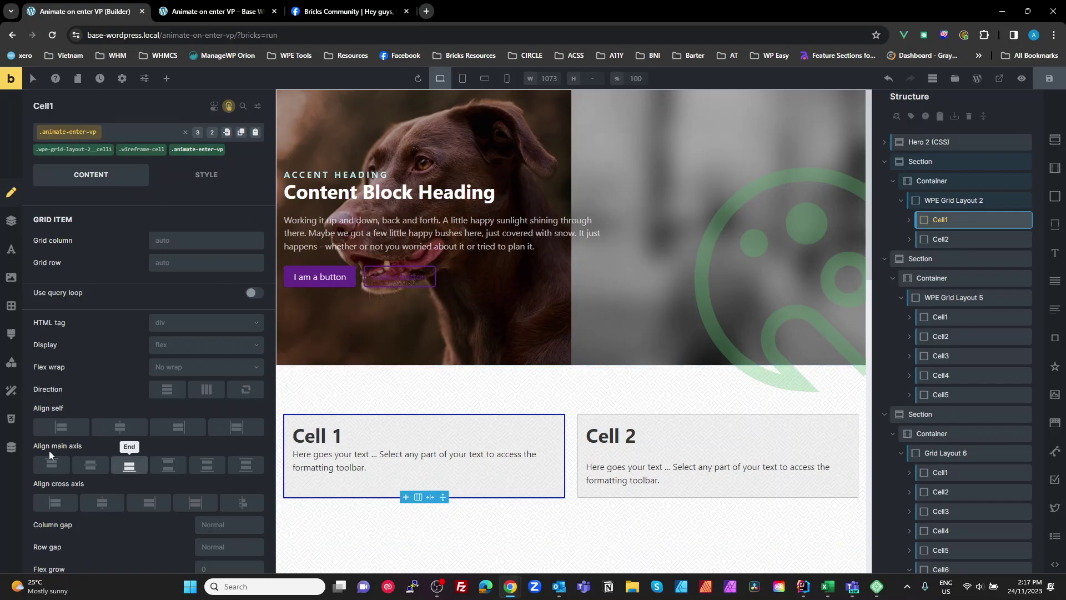
pyautogui.click(11, 418)
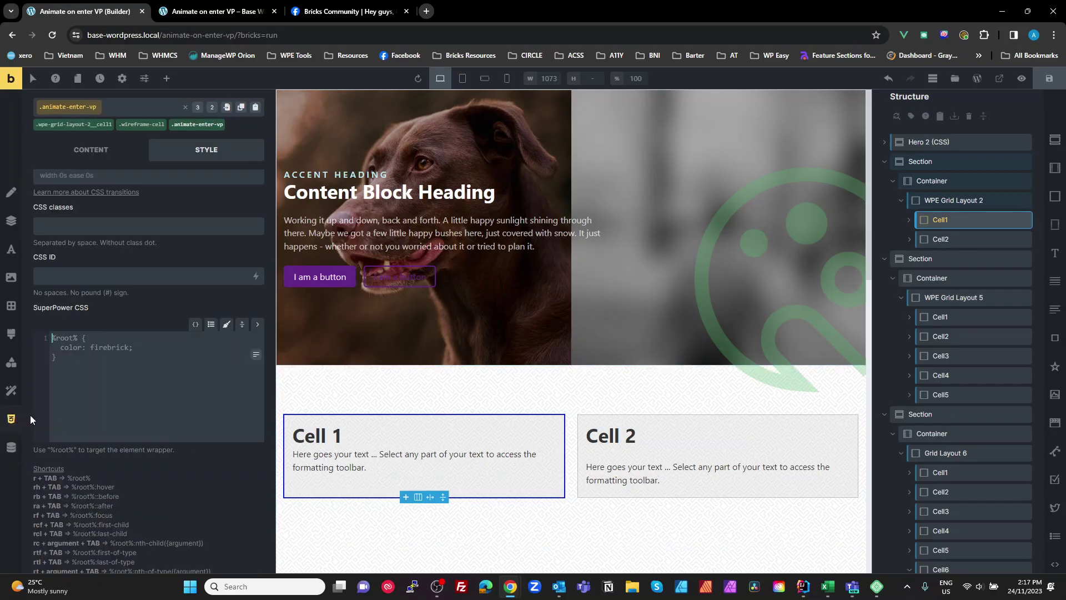
pyautogui.click(195, 326)
pyautogui.write('transition')
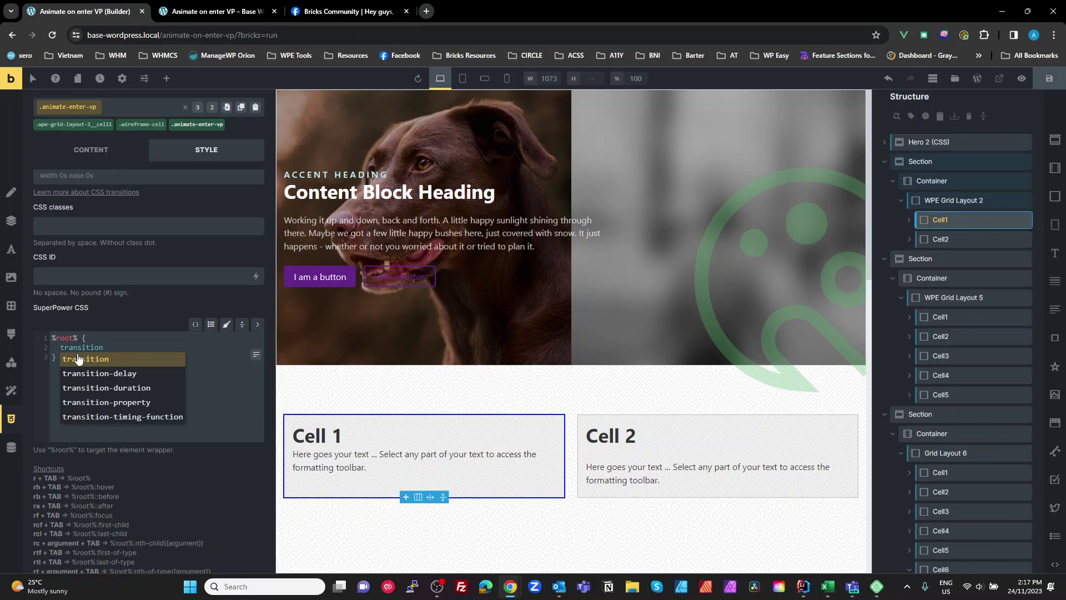
pyautogui.write(': all 1s ease;')
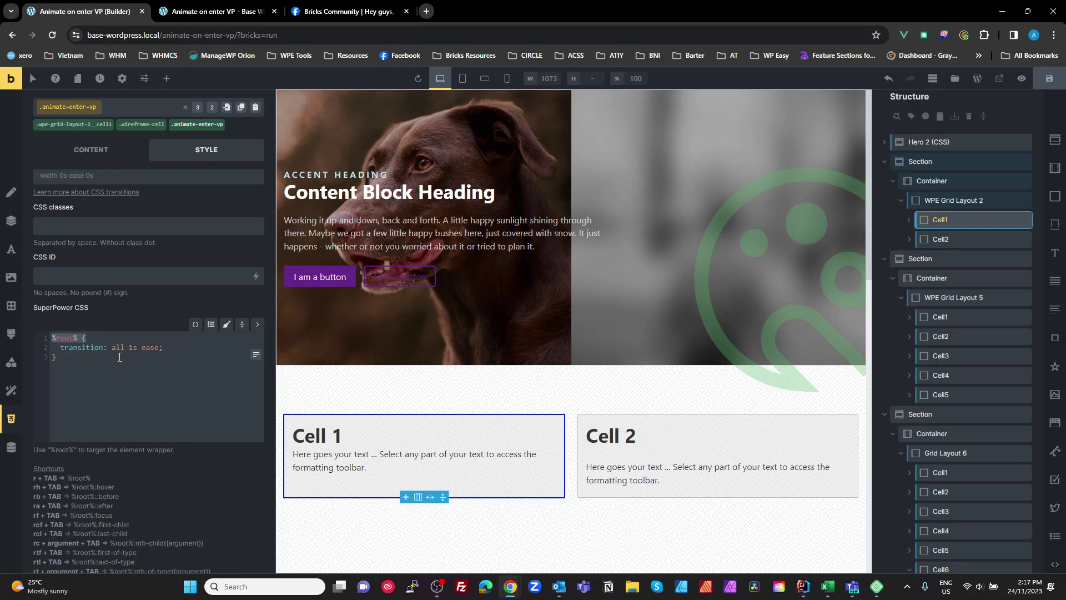
# - Add an empty %root%[data-animate] { } rule below the first rule
pyautogui.click(62, 367)
pyautogui.press('Return')
pyautogui.write('r')
pyautogui.press('Tab')
pyautogui.write('[data-animate] {')
pyautogui.click(160, 368)
pyautogui.write('}')
# - Add transform: translateY(15px); to the %root% rule
pyautogui.click(195, 349)
pyautogui.press('Return')
pyautogui.write('transform')
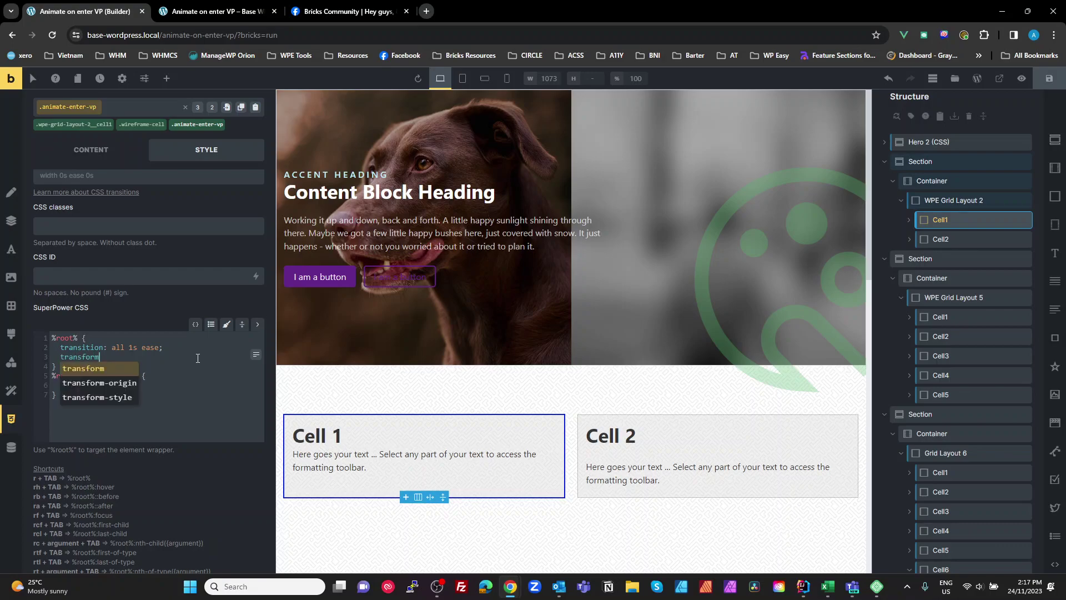
pyautogui.write(': tran')
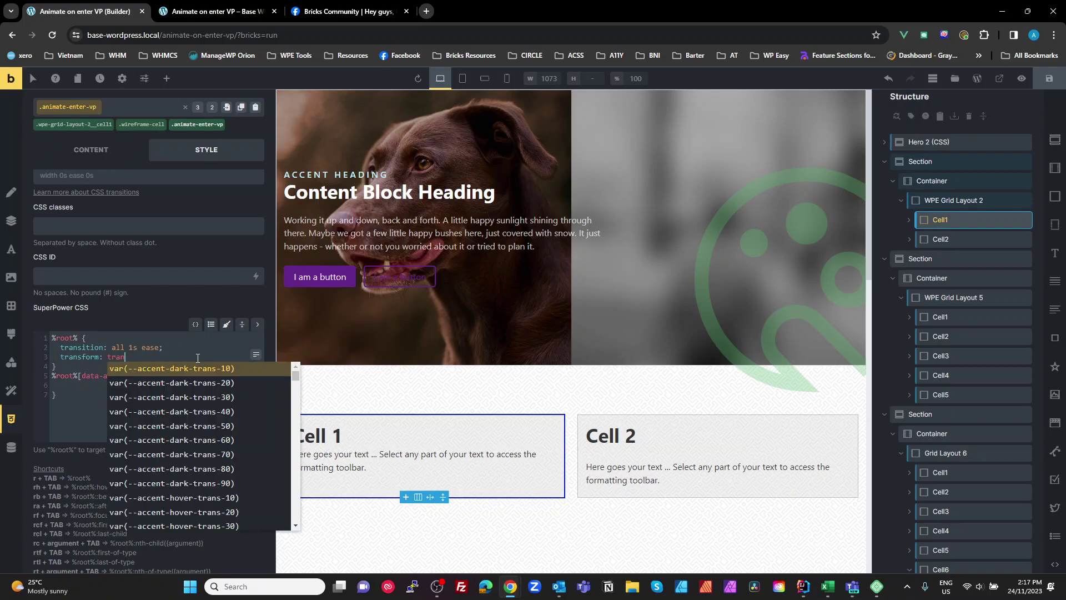
pyautogui.write('slateY(')
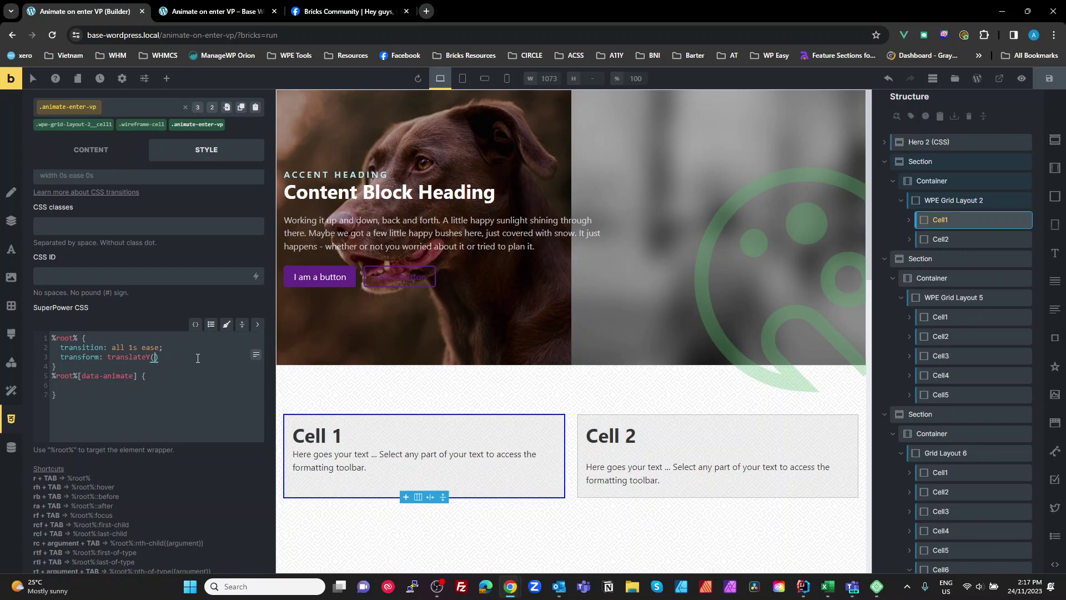
pyautogui.write('15px)')
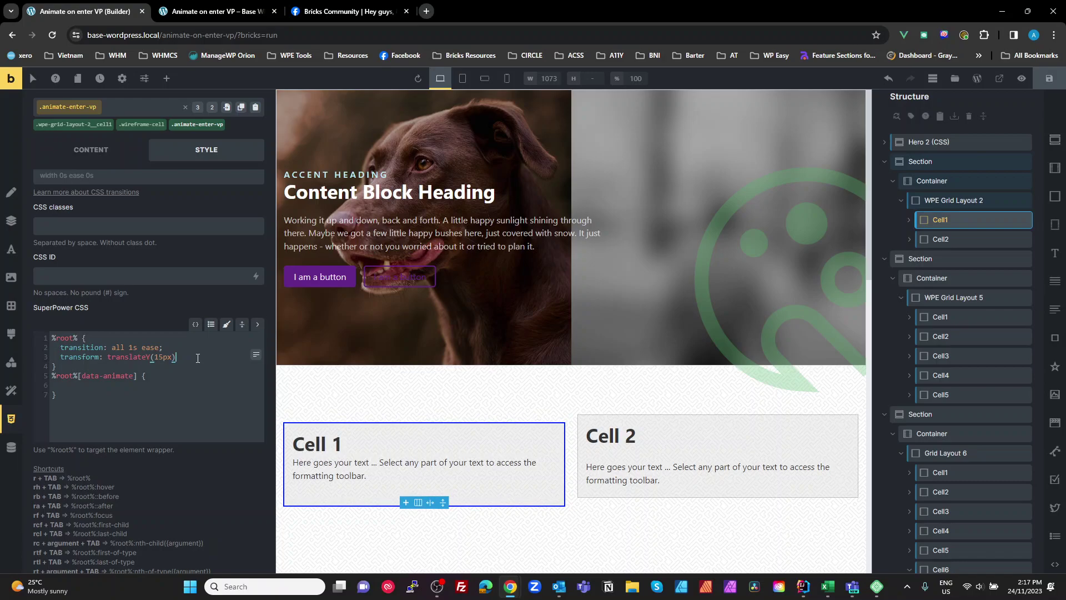
pyautogui.write(';')
pyautogui.moveTo(182, 357); pyautogui.dragTo(61, 356)
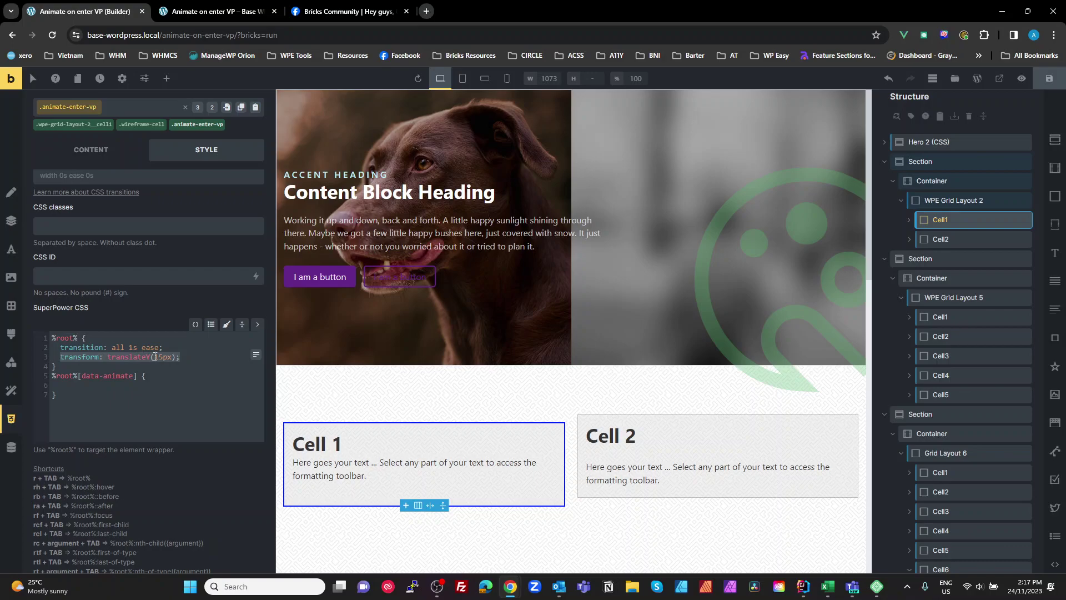
# - Add rotate: 2deg; to the %root% rule
pyautogui.click(180, 360)
pyautogui.press('Return')
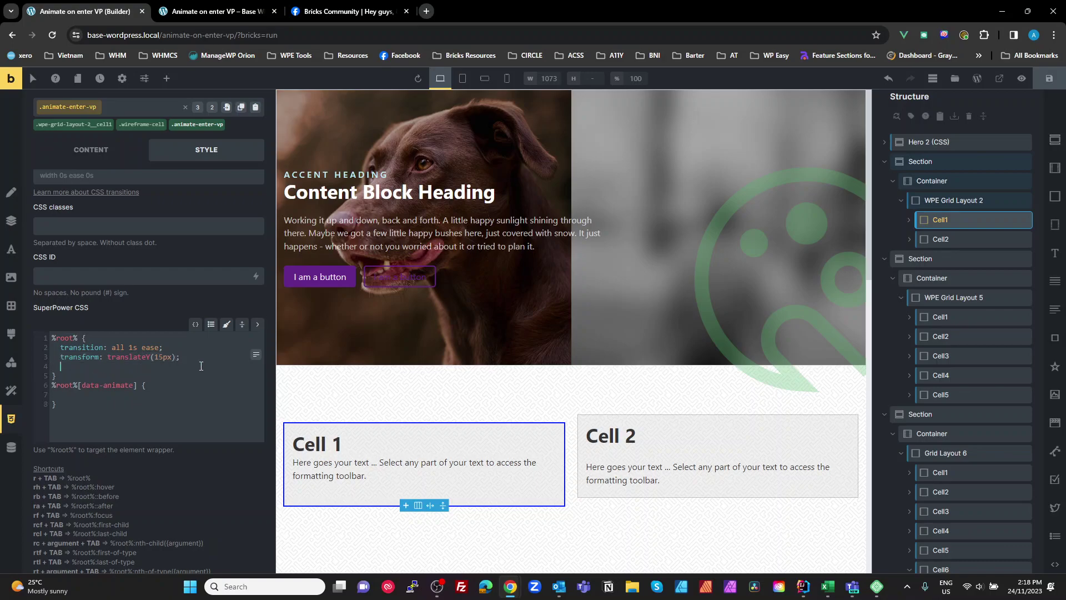
pyautogui.write('rotate: 2deg;')
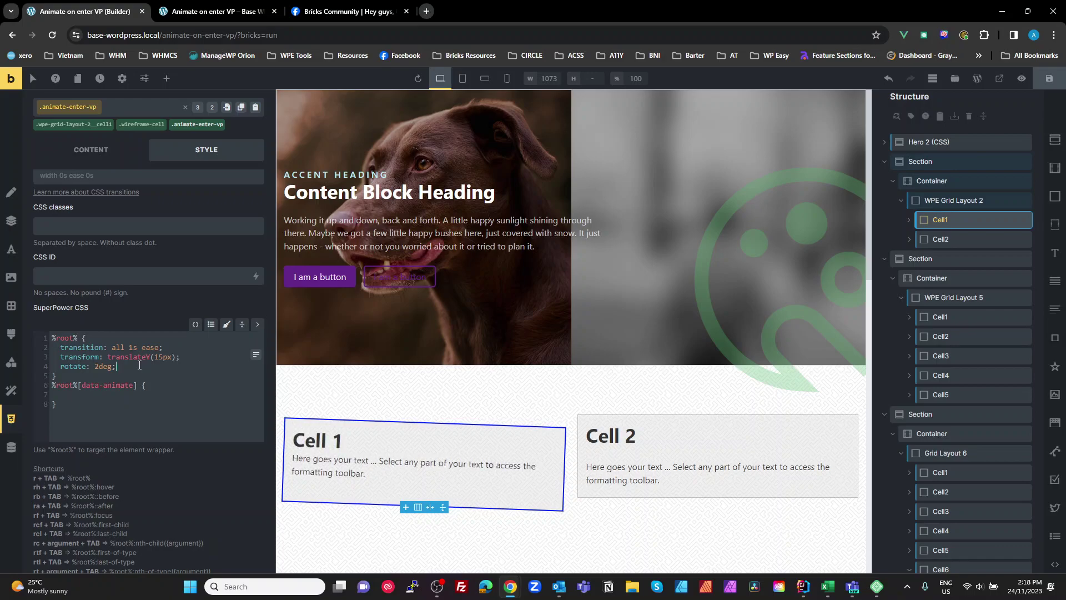
# - Copy both declarations into %root%[data-animate], changing them to translateY(0) and rotate: 0deg
pyautogui.moveTo(124, 371); pyautogui.dragTo(65, 361)
pyautogui.hotkey('ctrl', 'c')
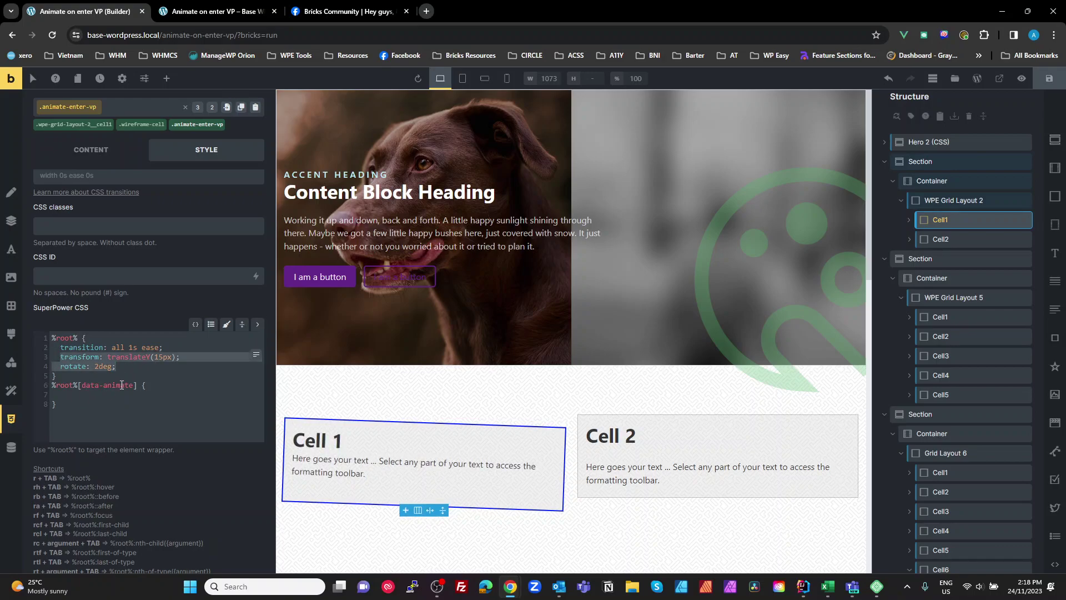
pyautogui.click(86, 394)
pyautogui.hotkey('ctrl', 'v')
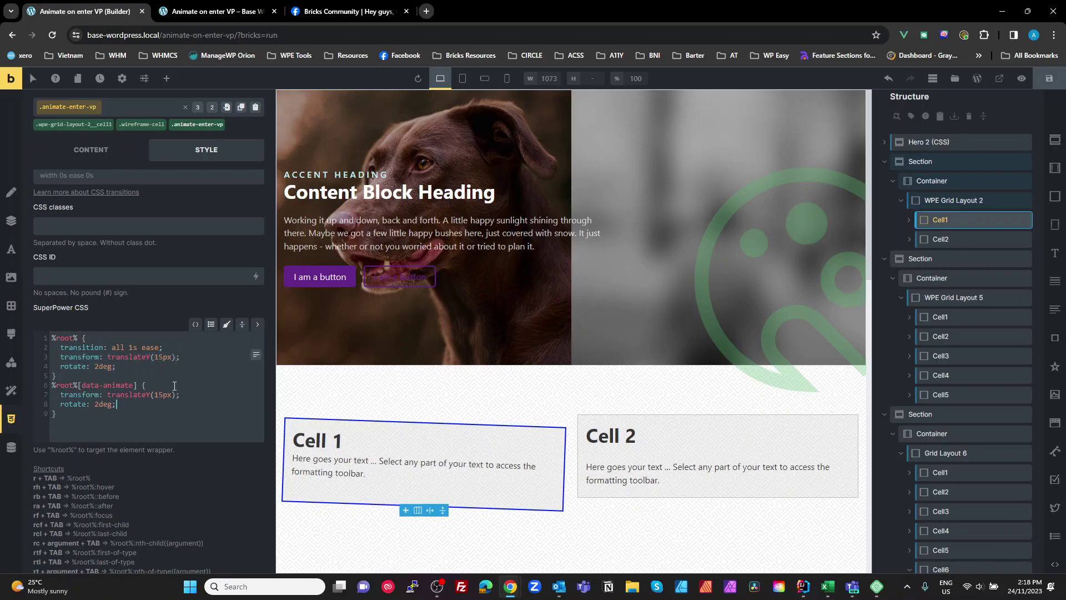
pyautogui.moveTo(171, 394); pyautogui.dragTo(156, 396)
pyautogui.write('0')
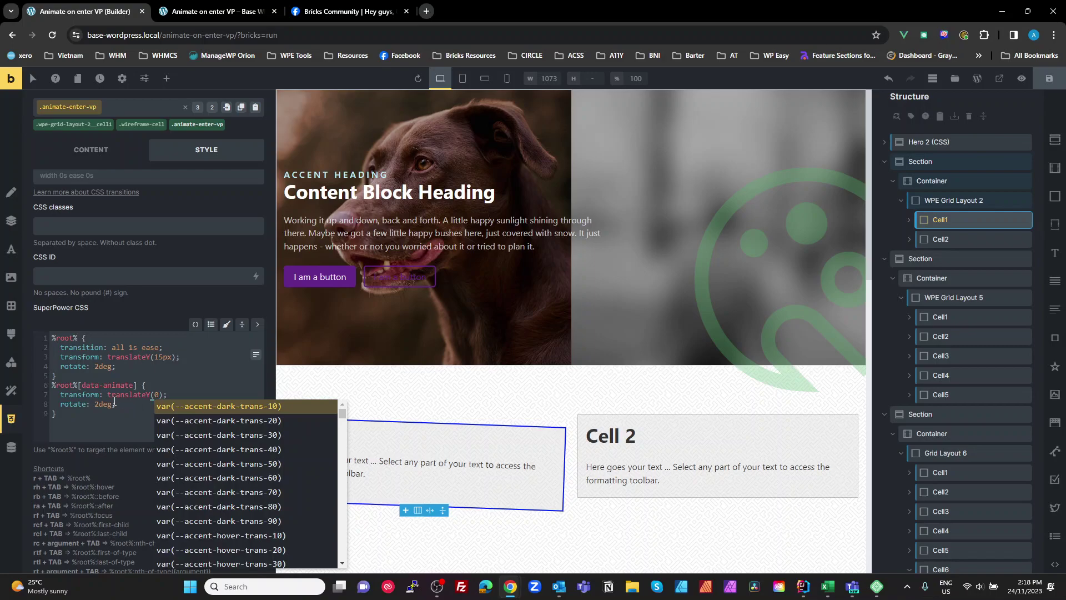
pyautogui.click(100, 405)
pyautogui.press('BackSpace')
pyautogui.write('0')
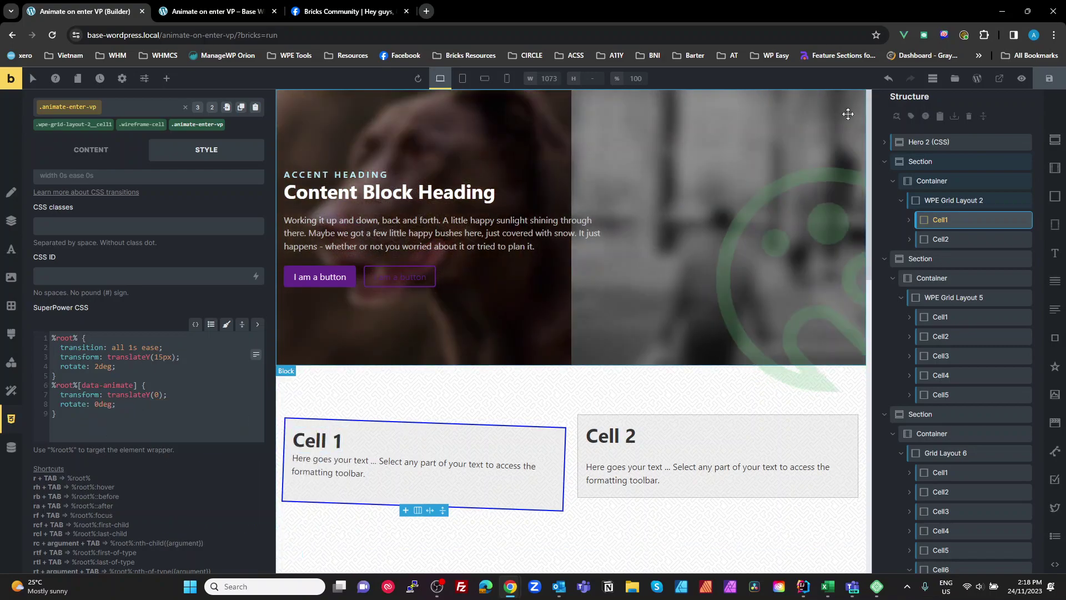
# - Save the cell styles and reload the front-end preview
pyautogui.click(1048, 79)
pyautogui.click(198, 14)
pyautogui.press('F5')
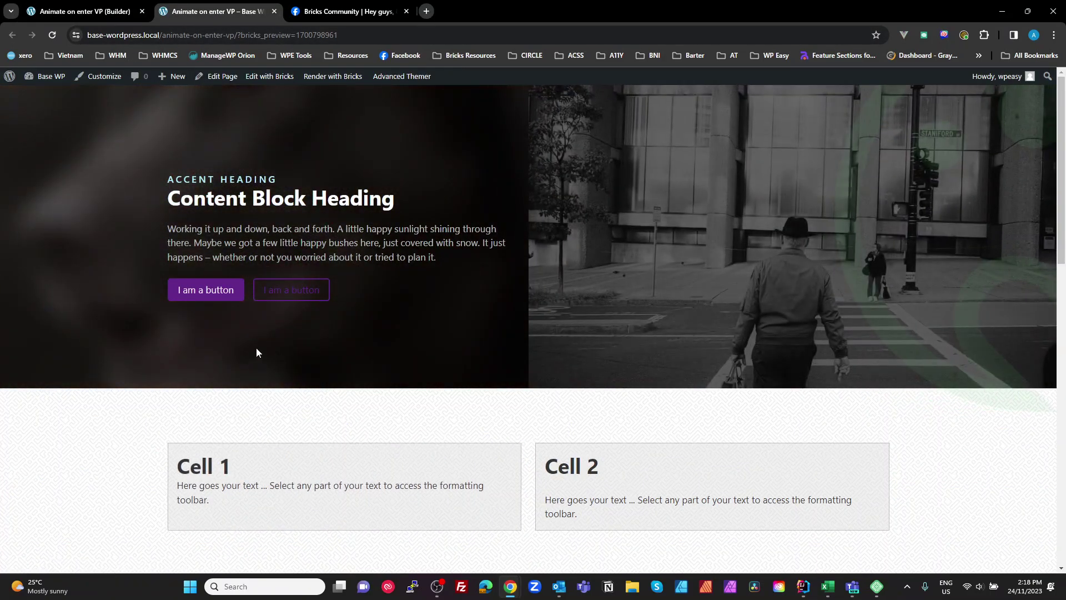
# - Scroll the preview to watch the grid cells animate in, then reopen the preview from the builder
pyautogui.scroll(-1, 256, 347)
pyautogui.scroll(-8, 248, 485)
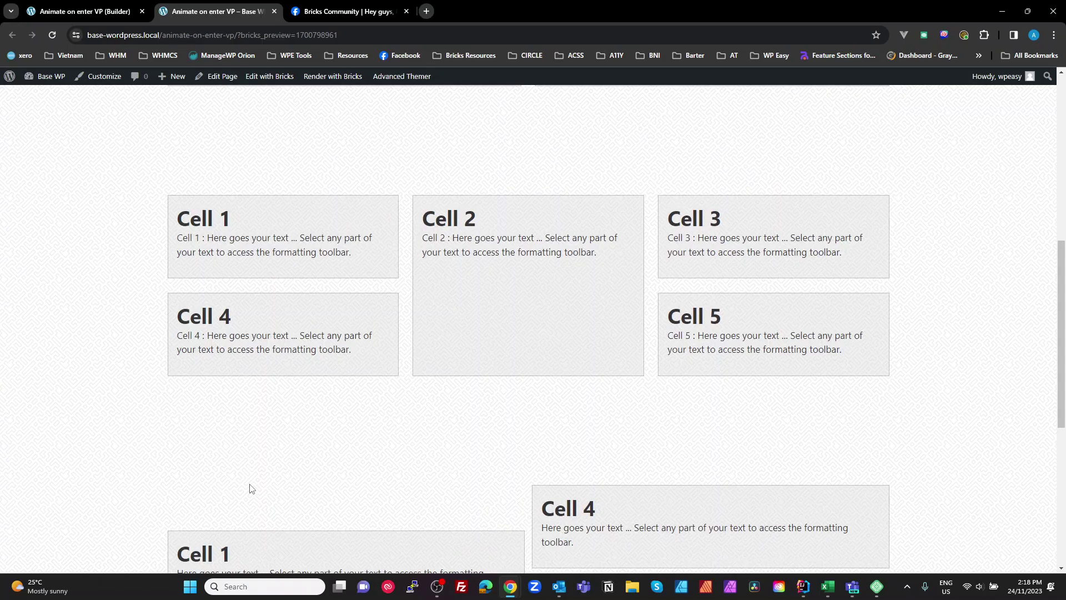
pyautogui.scroll(7, 251, 488)
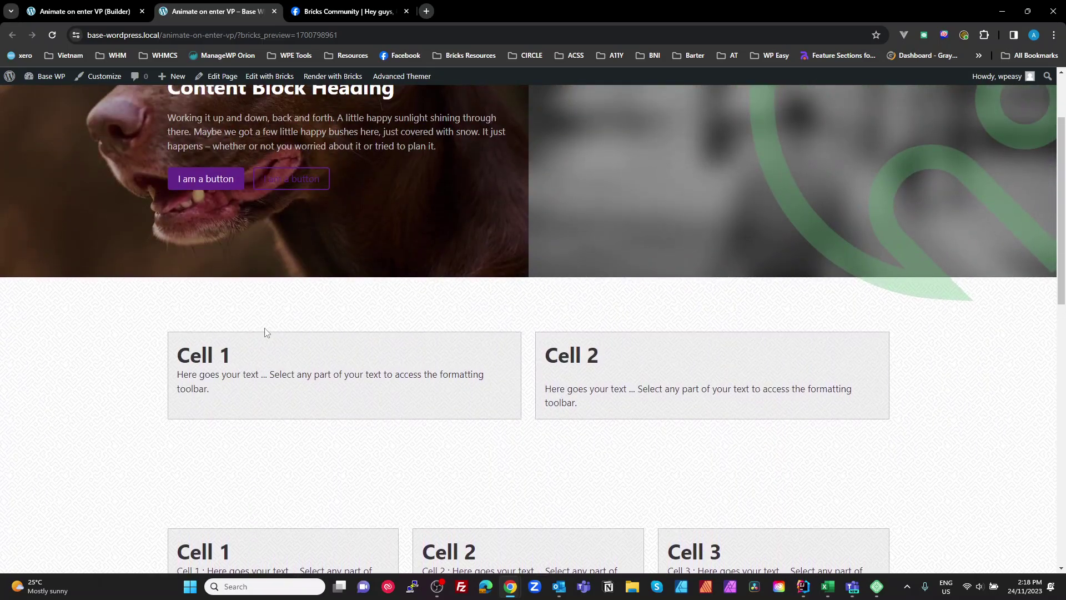
pyautogui.scroll(2, 266, 332)
pyautogui.scroll(-11, 269, 335)
pyautogui.scroll(4, 271, 341)
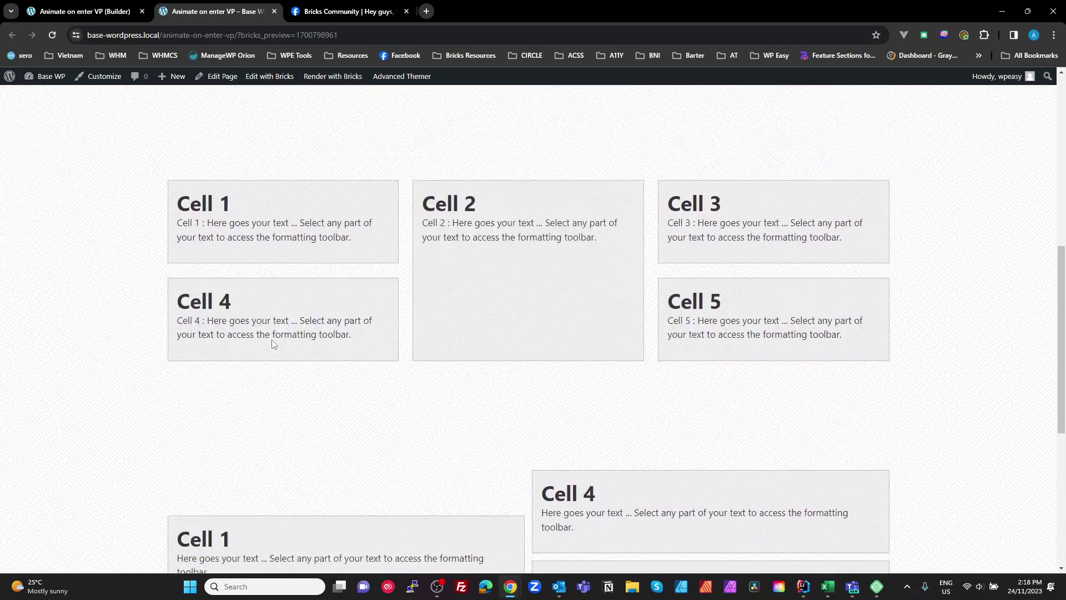
pyautogui.scroll(-3, 272, 344)
pyautogui.scroll(5, 272, 344)
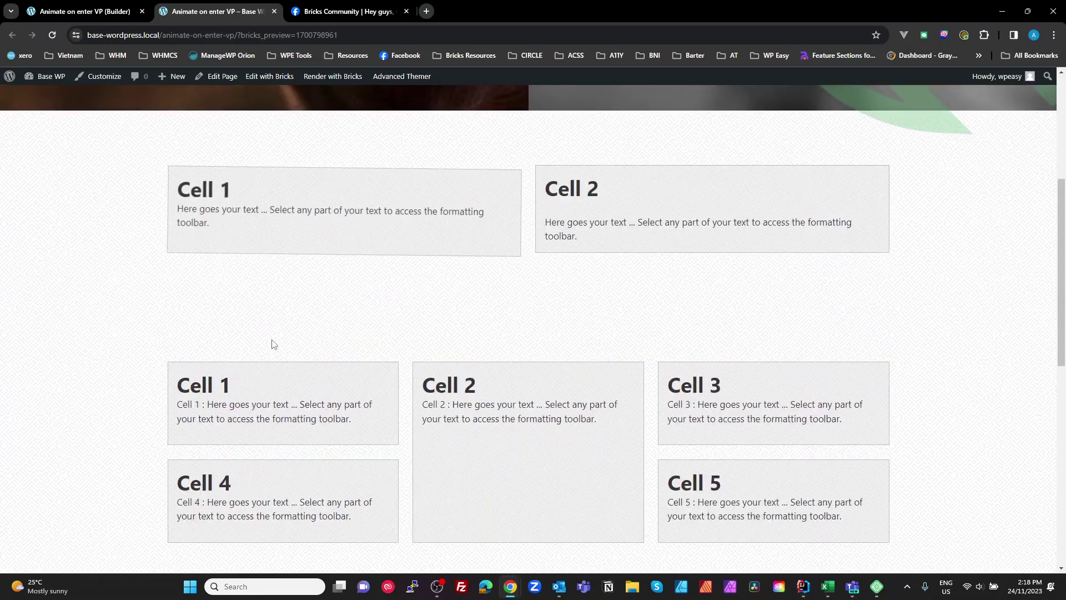
pyautogui.scroll(-3, 272, 344)
pyautogui.scroll(4, 271, 345)
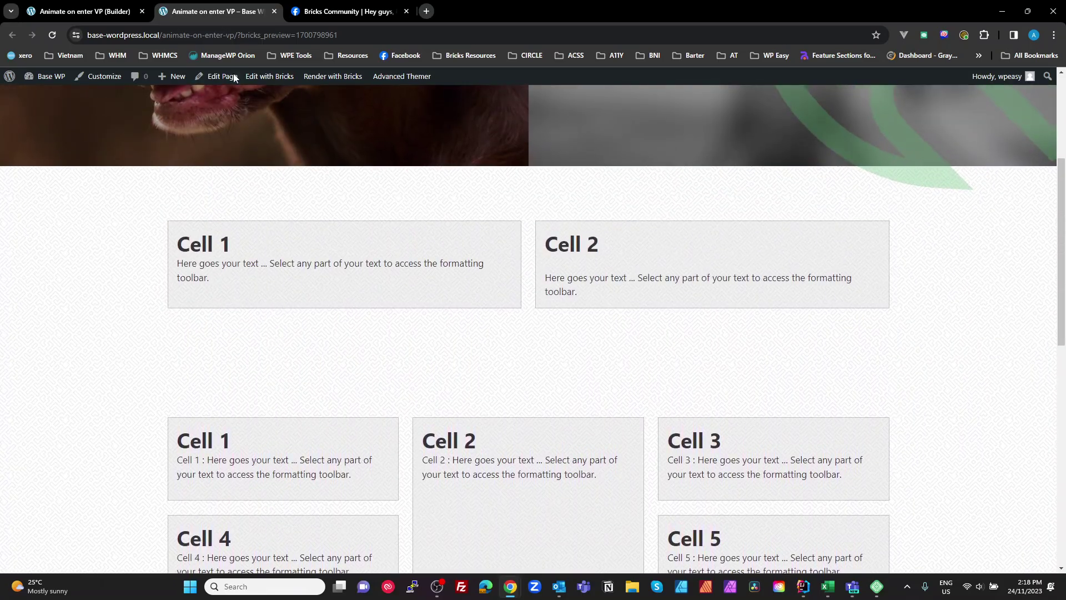
pyautogui.click(93, 11)
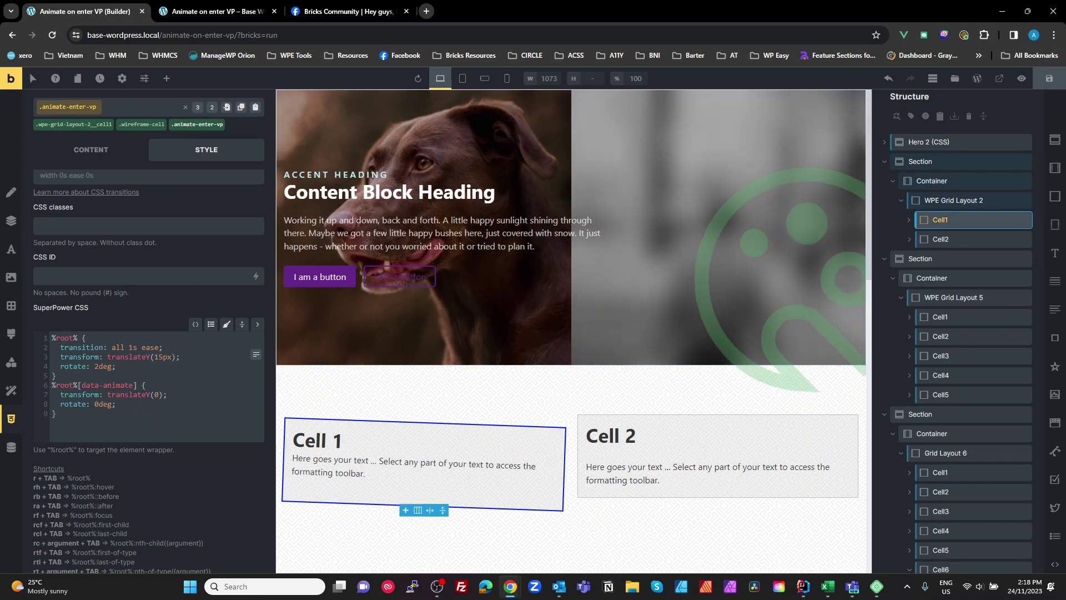
pyautogui.click(1021, 79)
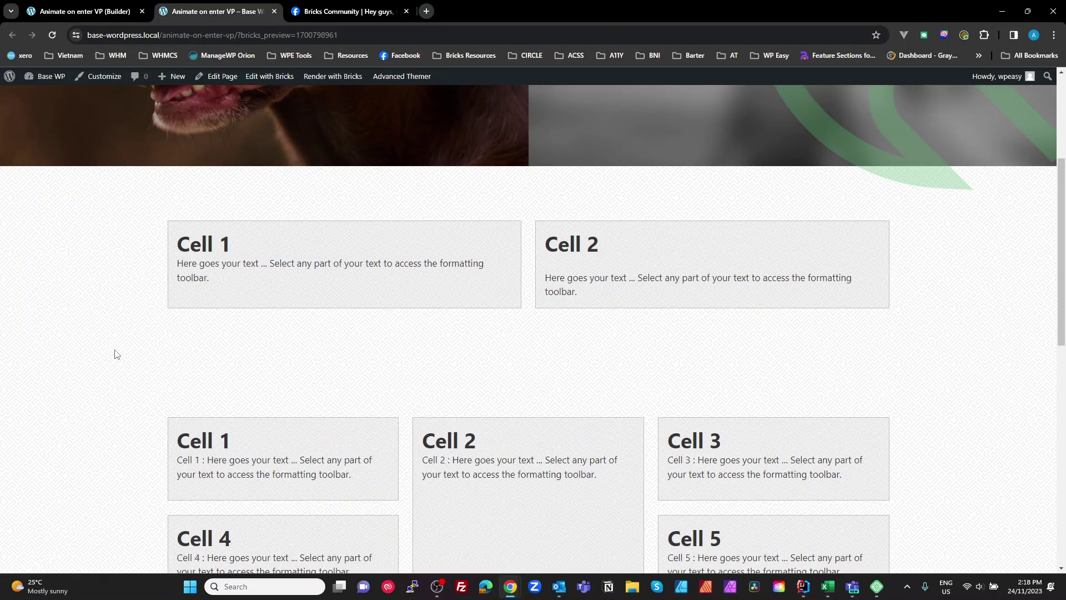
# - Inspect Cell 1's element in Chrome DevTools
pyautogui.hotkey('ctrl', 'shift', 'i')
pyautogui.hotkey('ctrl', 'shift', 'c')
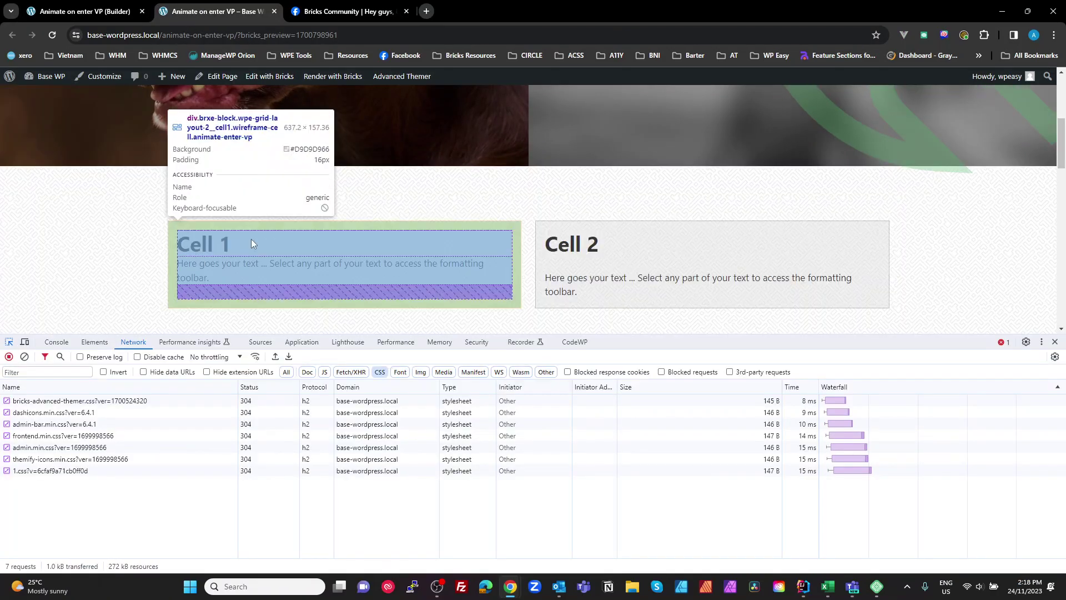
pyautogui.click(259, 227)
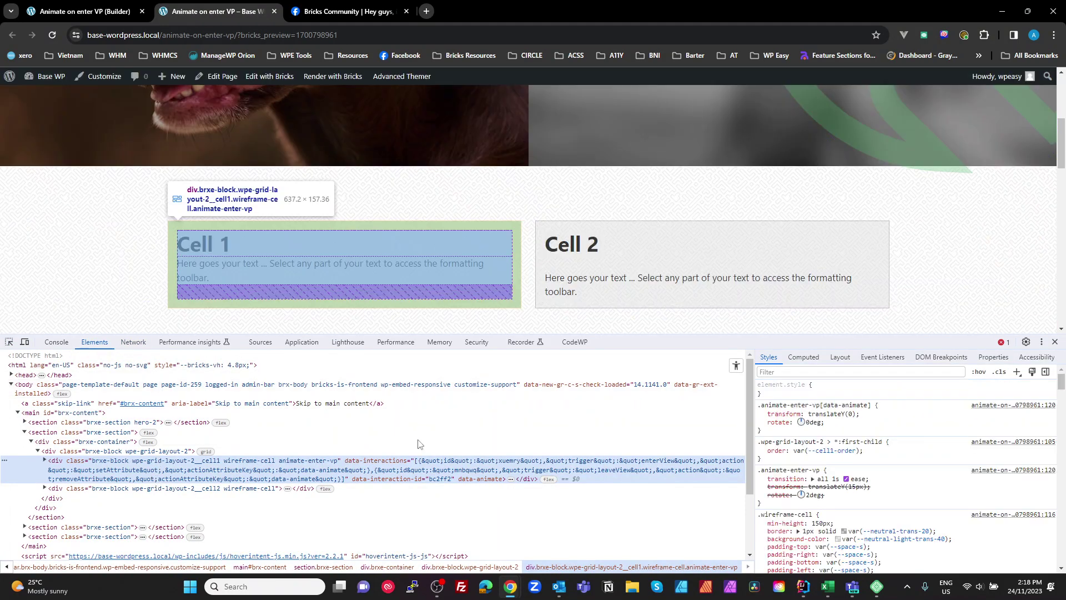
pyautogui.scroll(-5, 617, 232)
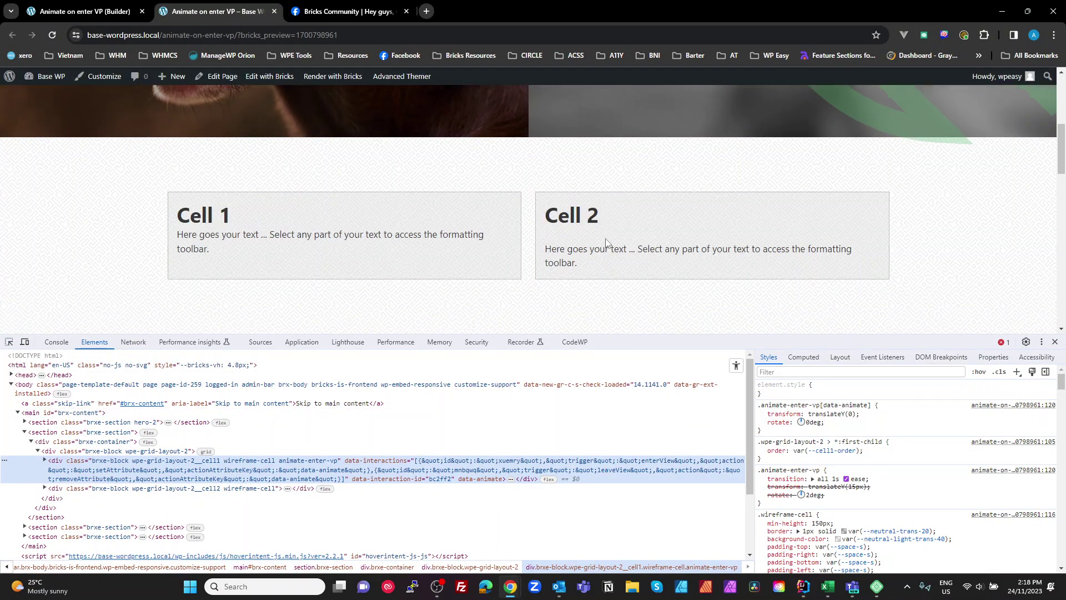
pyautogui.scroll(8, 611, 265)
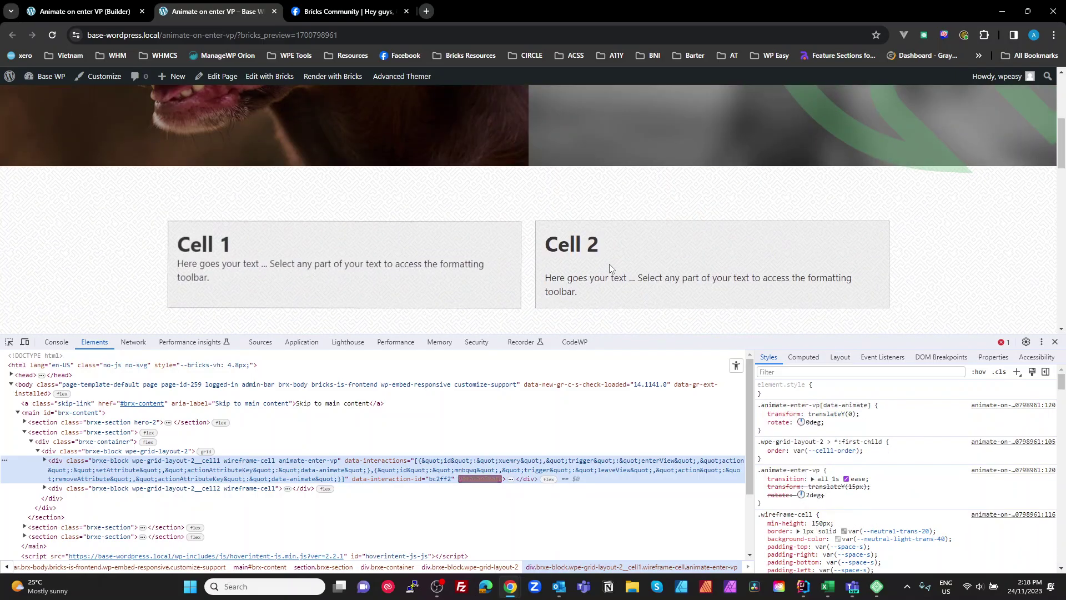
pyautogui.scroll(2, 610, 268)
pyautogui.scroll(-6, 610, 269)
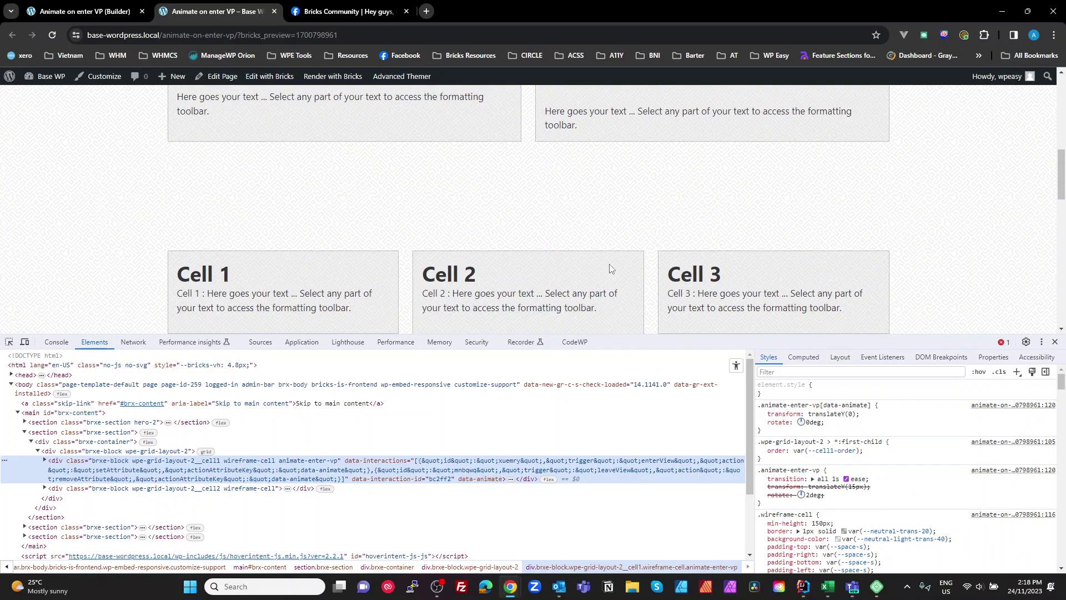
# - Disable rotate: 0deg in the .animate-enter-vp[data-animate] rule and scroll to watch Cell 1 tilt
pyautogui.click(761, 422)
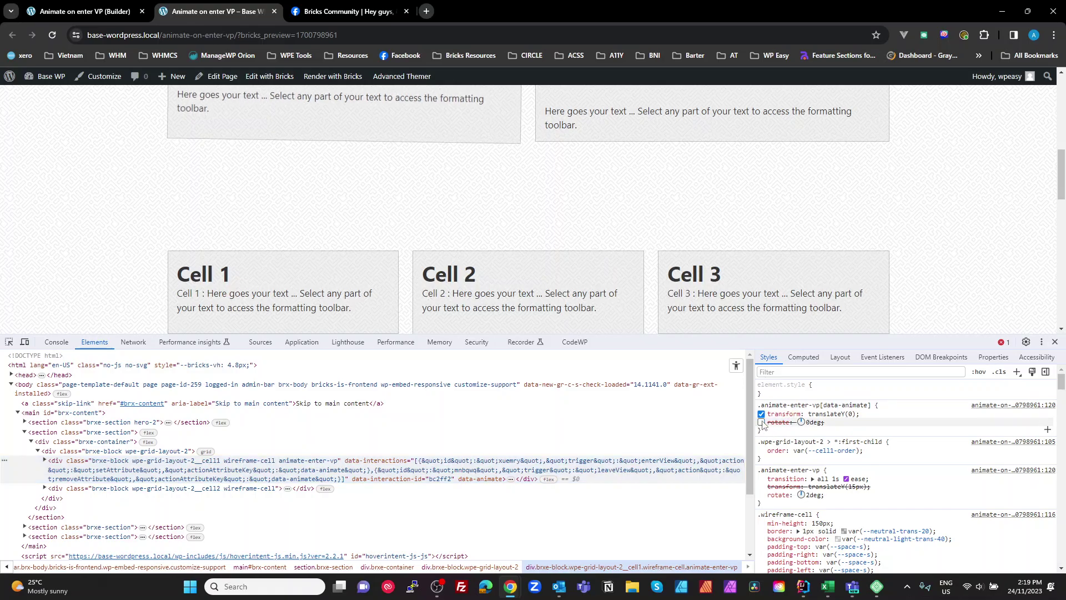
pyautogui.scroll(4, 614, 250)
pyautogui.scroll(4, 614, 250)
pyautogui.scroll(-4, 614, 249)
pyautogui.scroll(1, 614, 253)
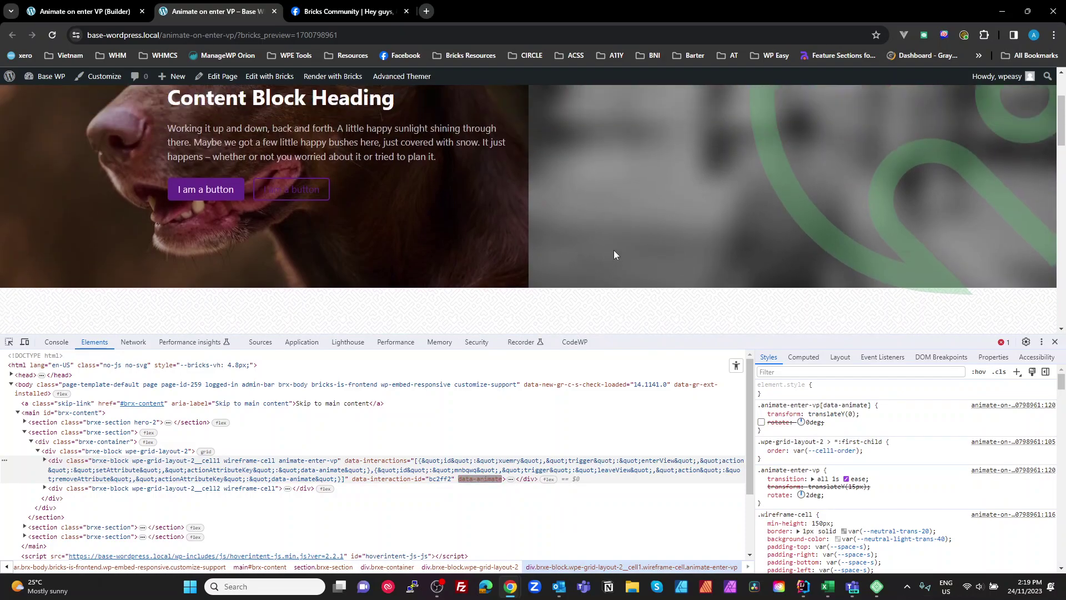
pyautogui.scroll(-3, 614, 250)
pyautogui.scroll(1, 614, 252)
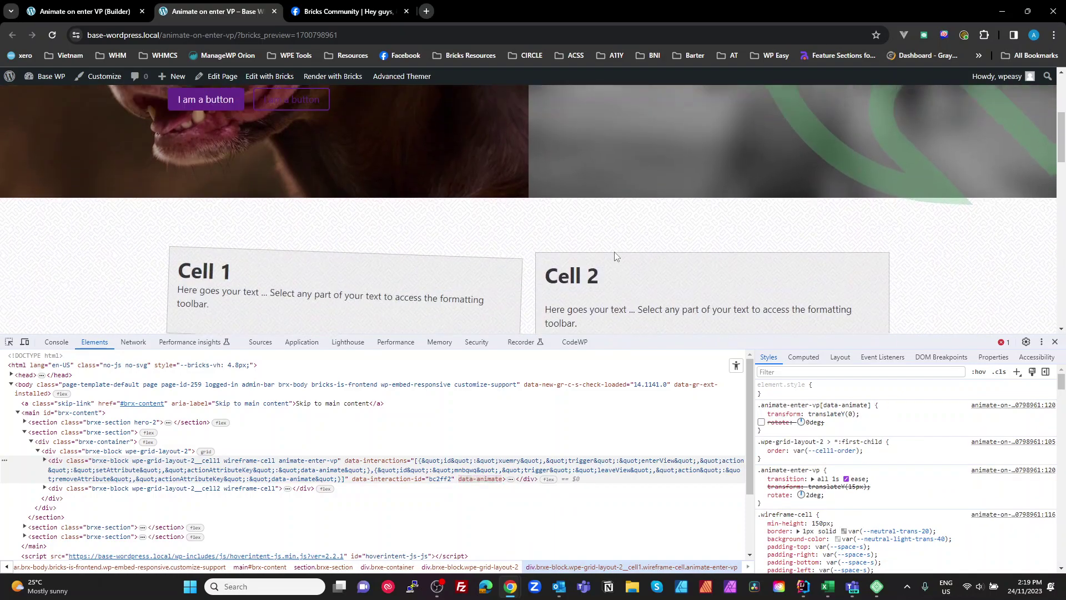
pyautogui.scroll(3, 614, 255)
# - Delete the rotate: 2deg and rotate: 0deg declarations from Cell 1's CSS and save
pyautogui.click(89, 11)
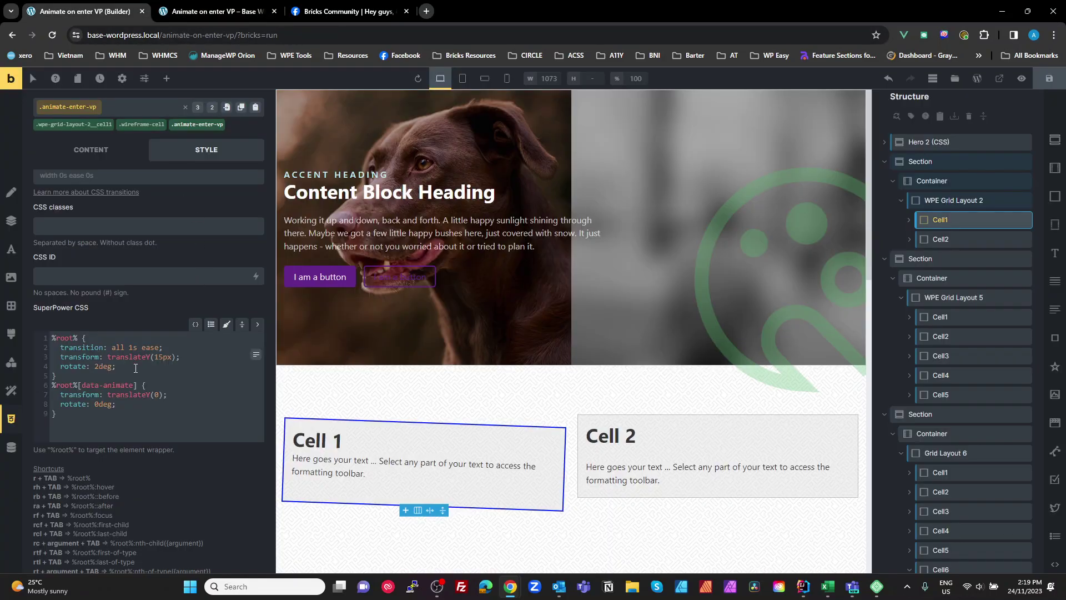
pyautogui.moveTo(117, 366); pyautogui.dragTo(11, 369)
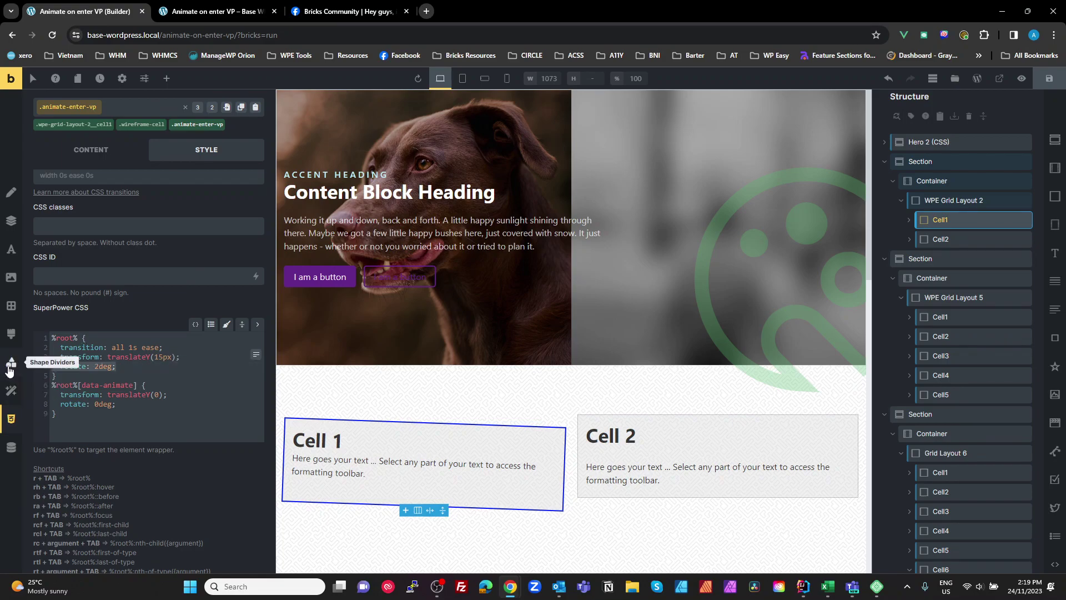
pyautogui.press('BackSpace')
pyautogui.press('Down')
pyautogui.press('Down')
pyautogui.press('Down')
pyautogui.press('Down')
pyautogui.hotkey('shift', 'End')
pyautogui.press('BackSpace')
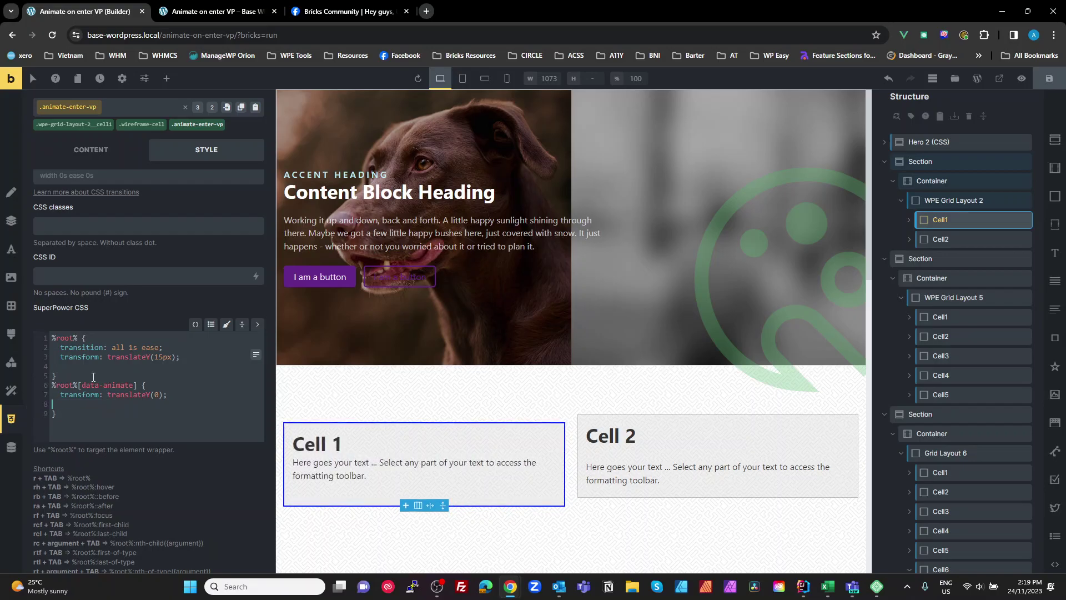
pyautogui.hotkey('ctrl', 's')
# - Scroll the front-end preview to check the cells now slide up without rotation, then return to the builder
pyautogui.click(217, 11)
pyautogui.scroll(-3, 464, 290)
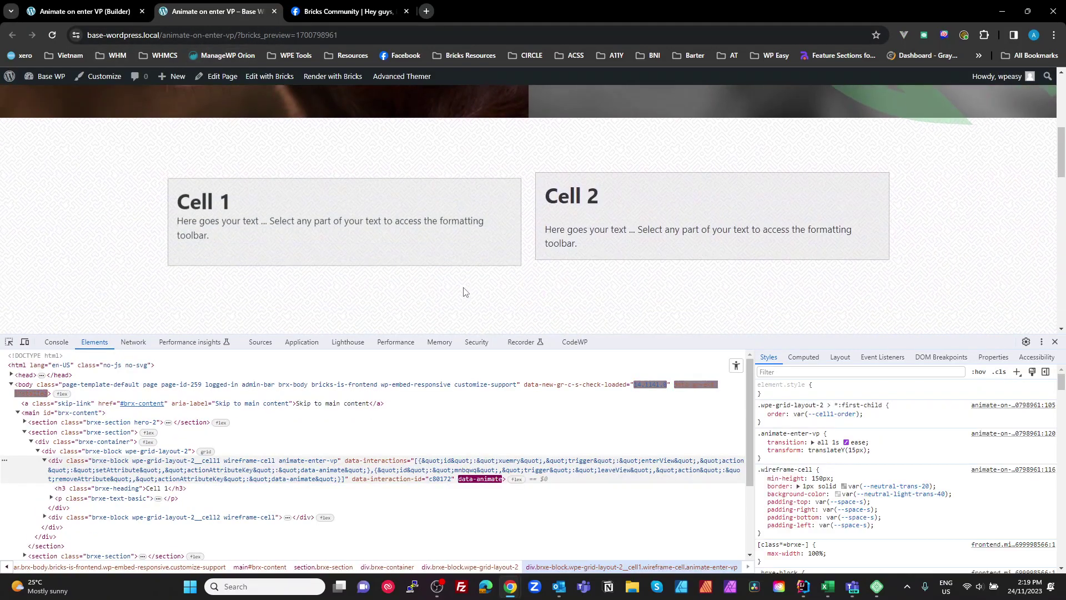
pyautogui.scroll(3, 464, 291)
pyautogui.scroll(-2, 464, 290)
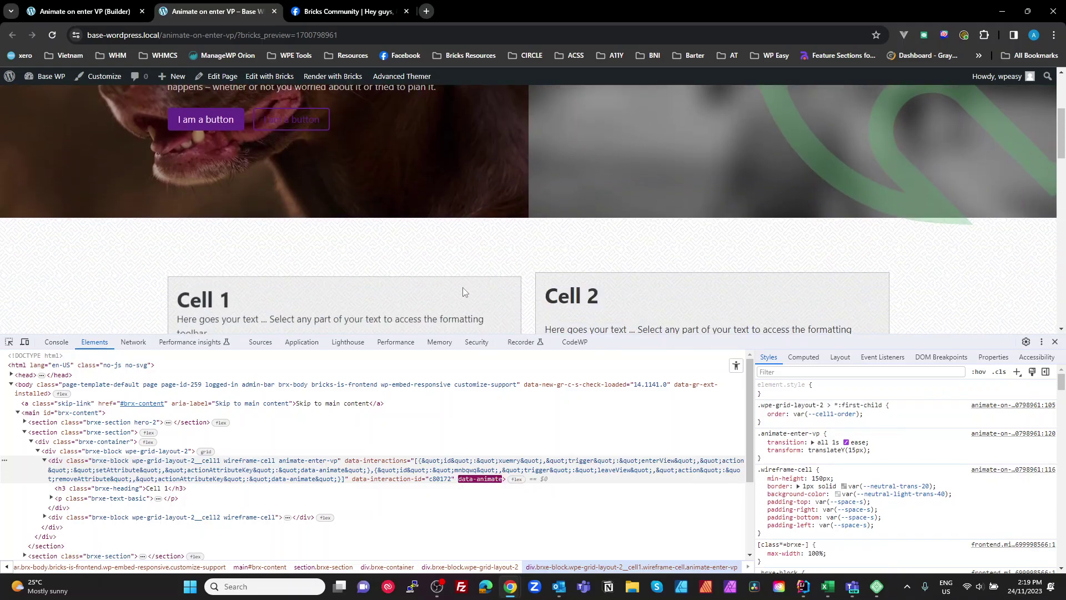
pyautogui.scroll(1, 464, 290)
pyautogui.scroll(-5, 463, 290)
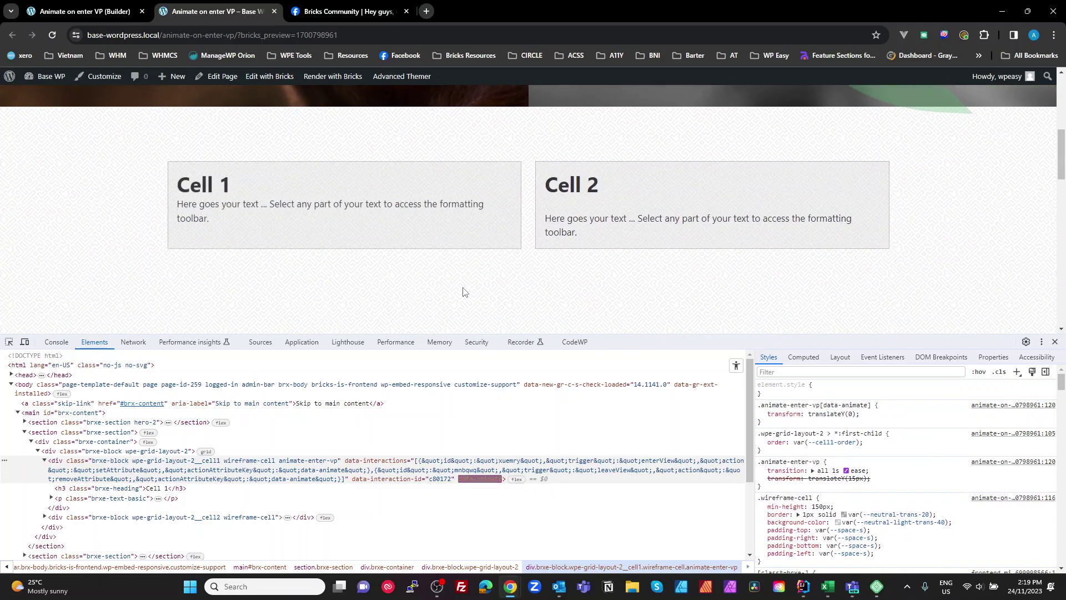
pyautogui.scroll(3, 464, 290)
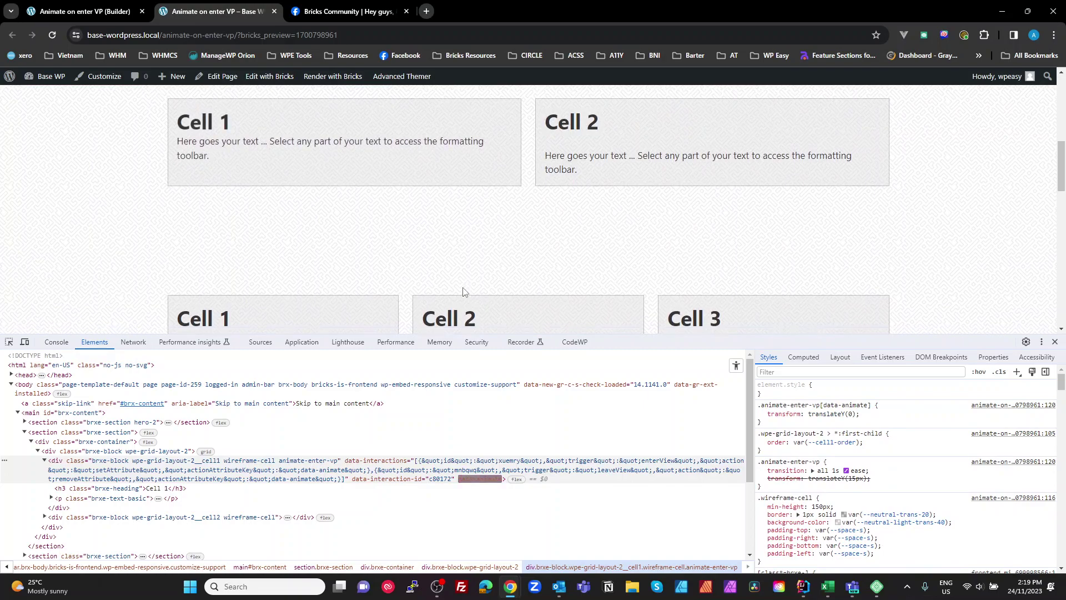
pyautogui.scroll(-3, 464, 291)
pyautogui.scroll(2, 465, 290)
pyautogui.scroll(5, 464, 291)
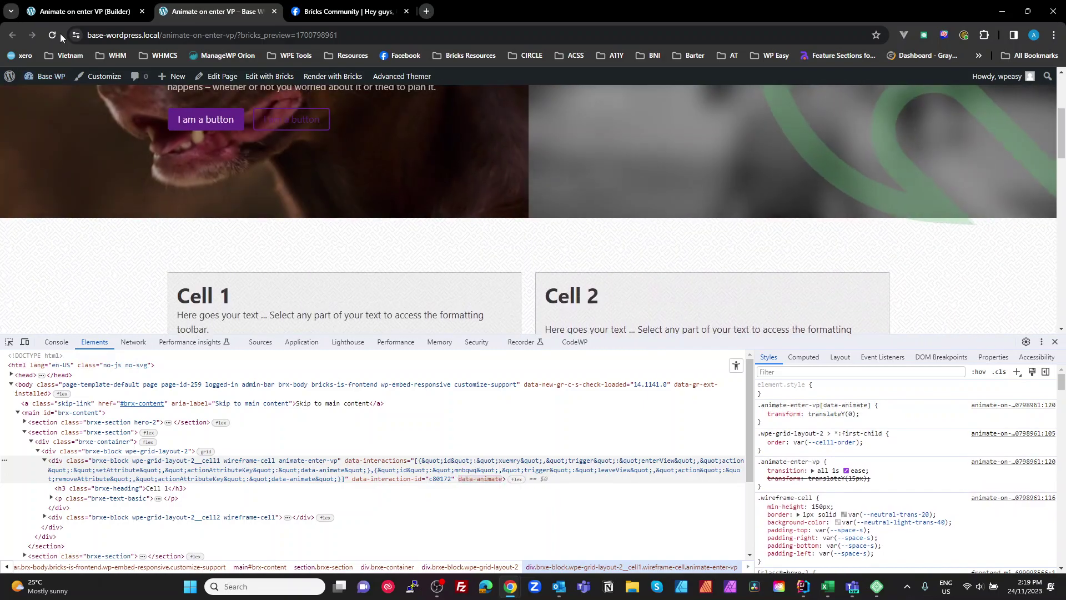
pyautogui.click(77, 11)
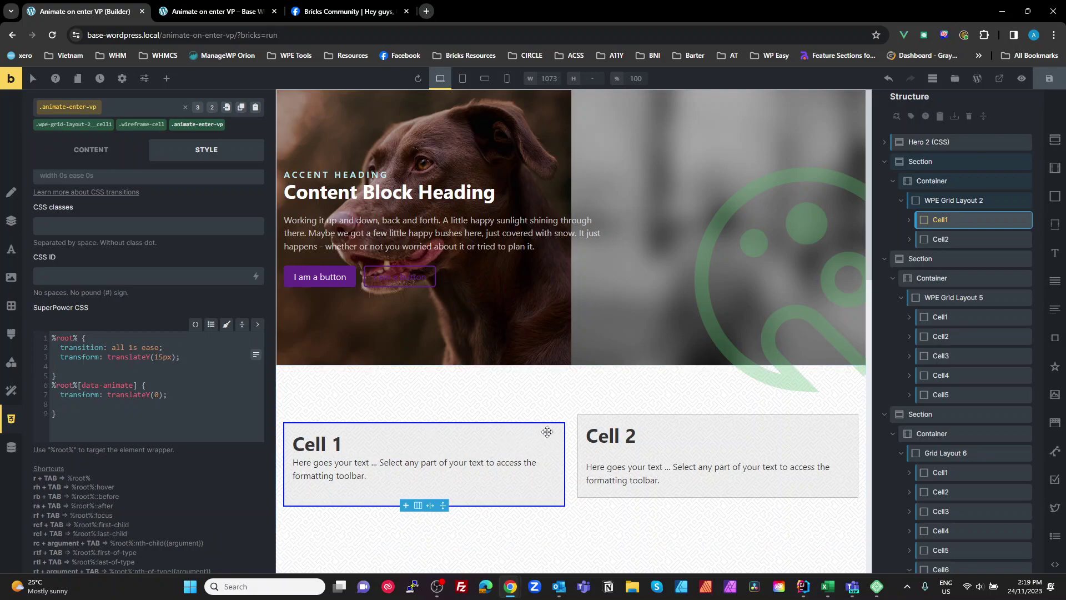
# - Apply the animate-enter-vp class to the Cell 2 heading
pyautogui.click(609, 433)
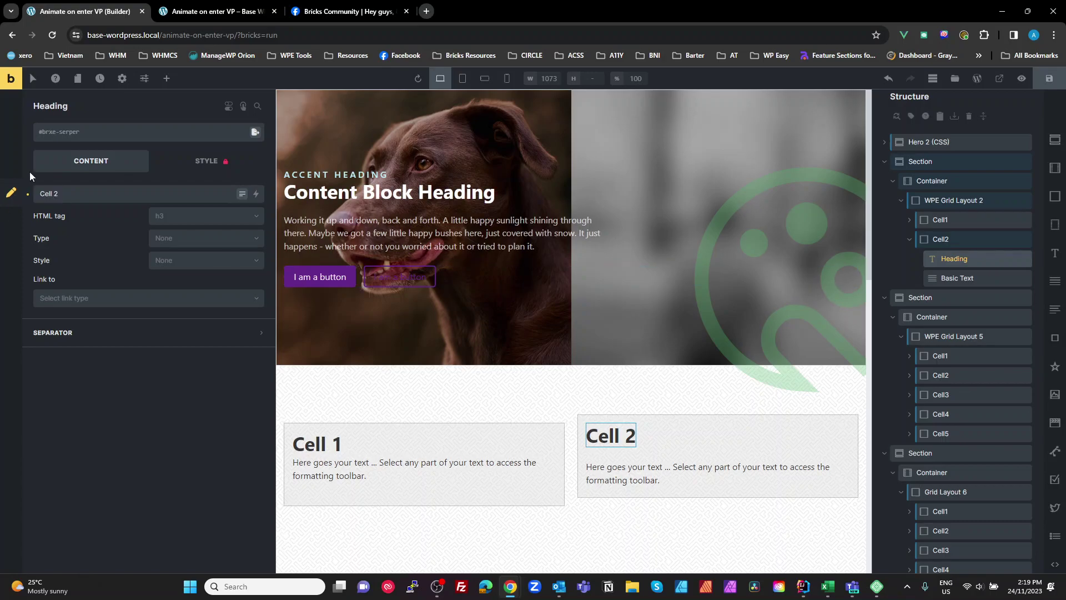
pyautogui.click(67, 133)
pyautogui.write('animate')
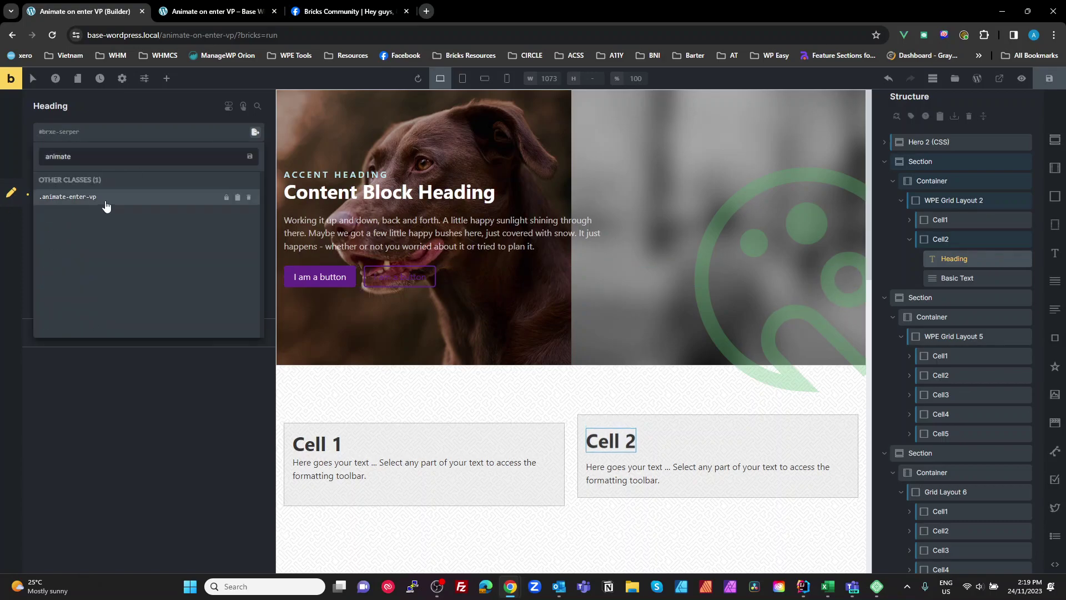
pyautogui.click(83, 198)
# - Apply animate-enter-vp to Cell 1's text in the five-cell grid
pyautogui.scroll(-3, 620, 413)
pyautogui.scroll(-2, 588, 416)
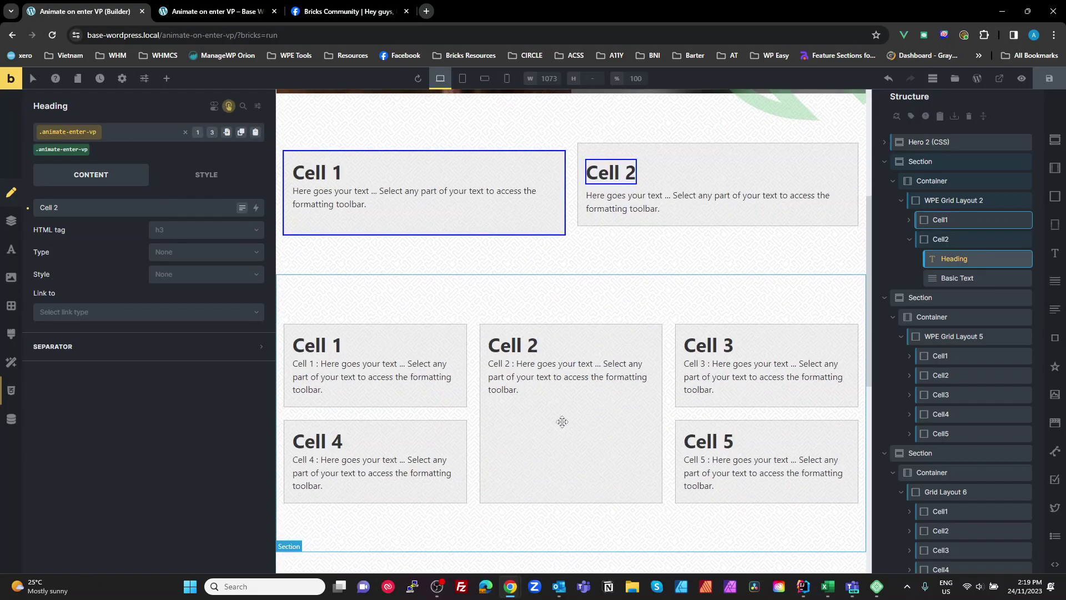
pyautogui.click(383, 372)
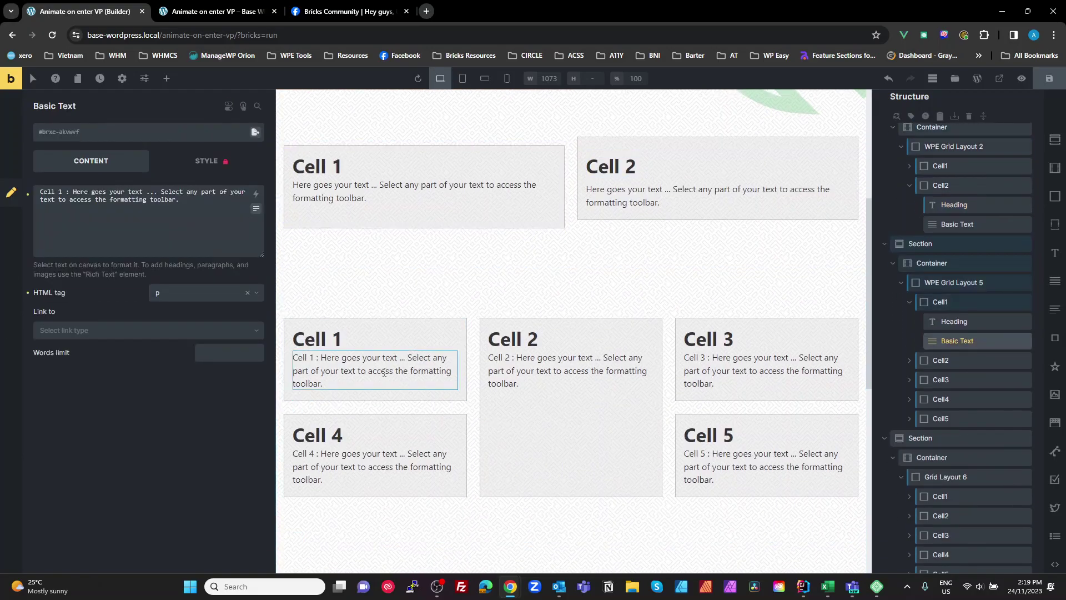
pyautogui.click(105, 140)
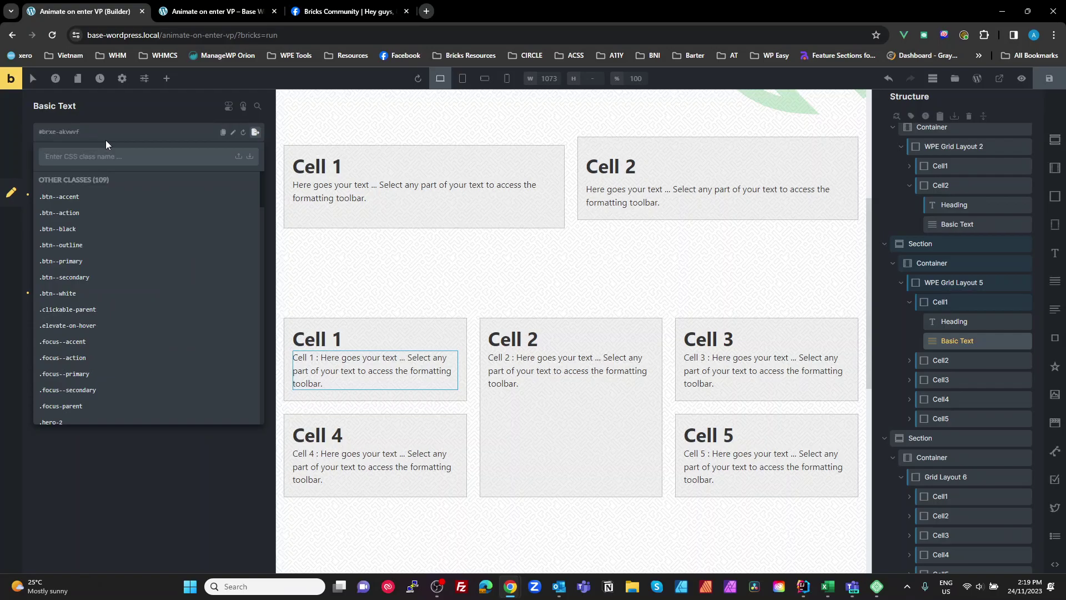
pyautogui.write('animate')
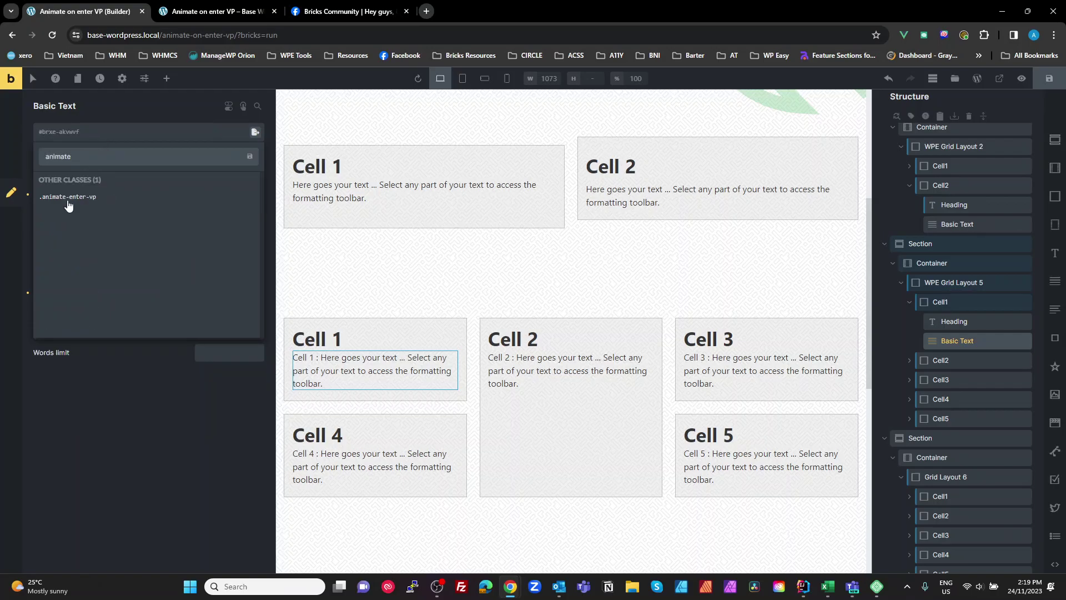
pyautogui.click(67, 201)
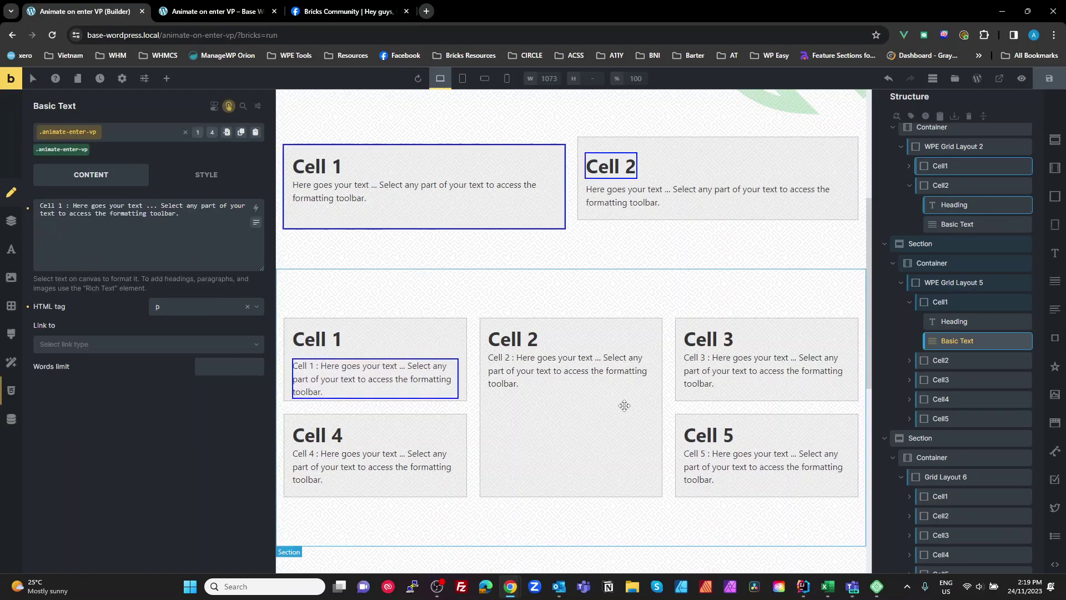
# - Apply animate-enter-vp to Cell4 in Grid Layout 6
pyautogui.scroll(-4, 625, 405)
pyautogui.click(647, 381)
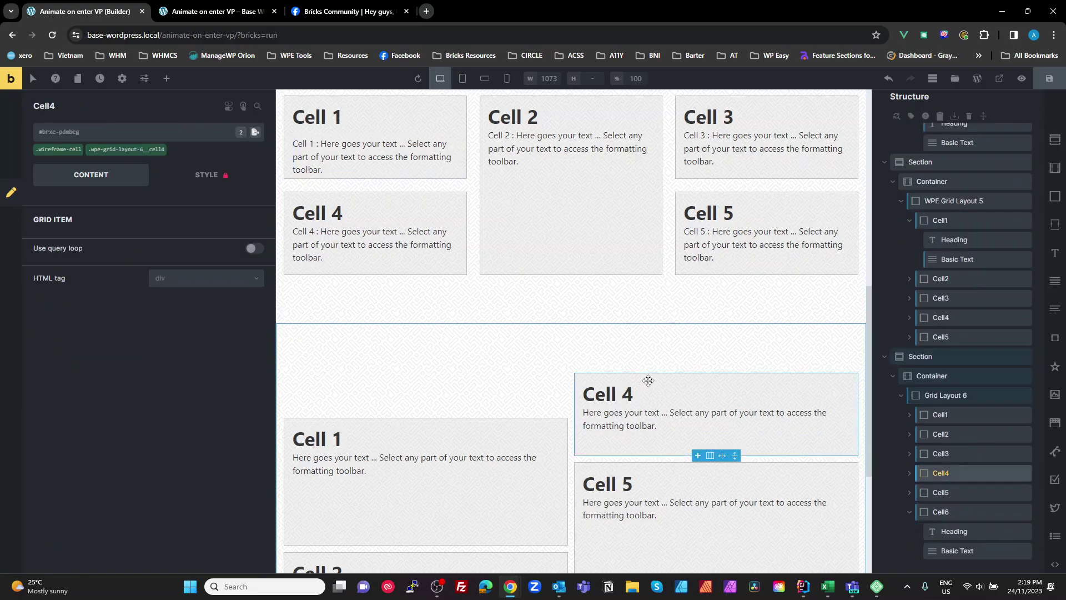
pyautogui.click(109, 132)
pyautogui.write('an')
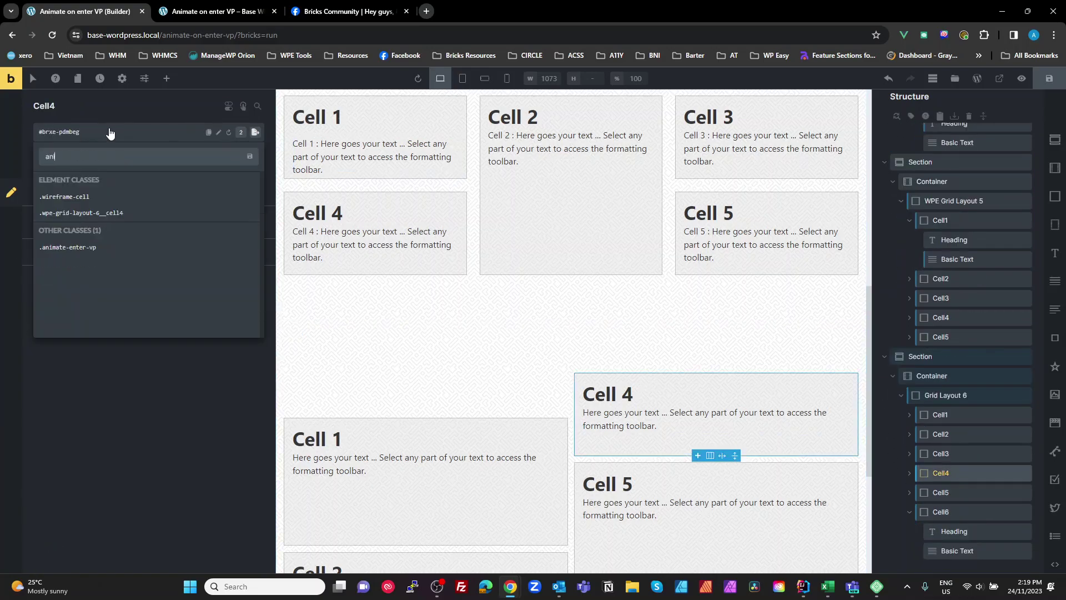
pyautogui.click(96, 248)
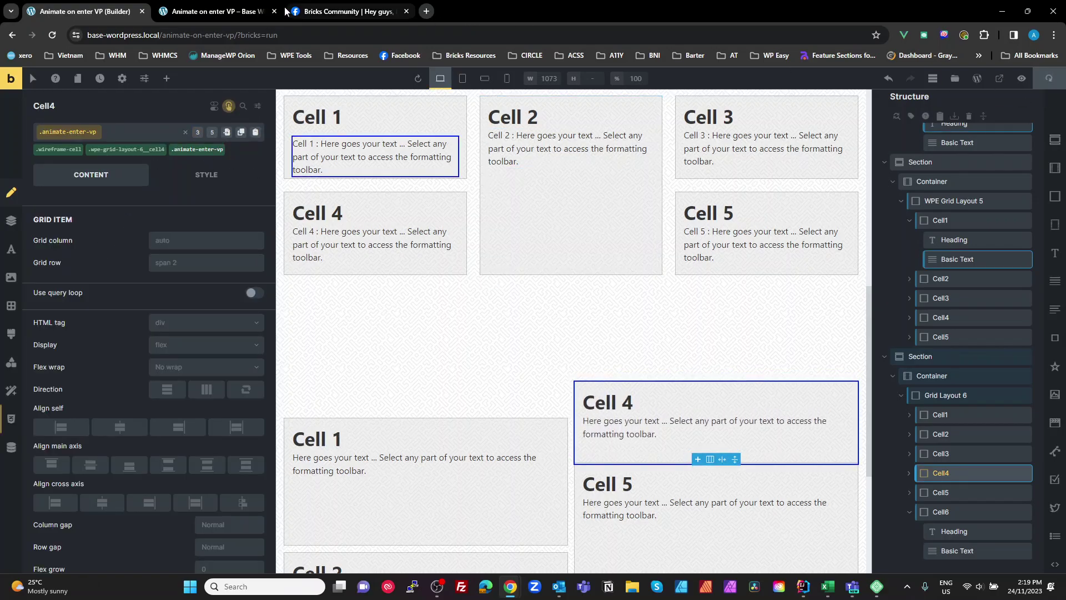
pyautogui.click(217, 11)
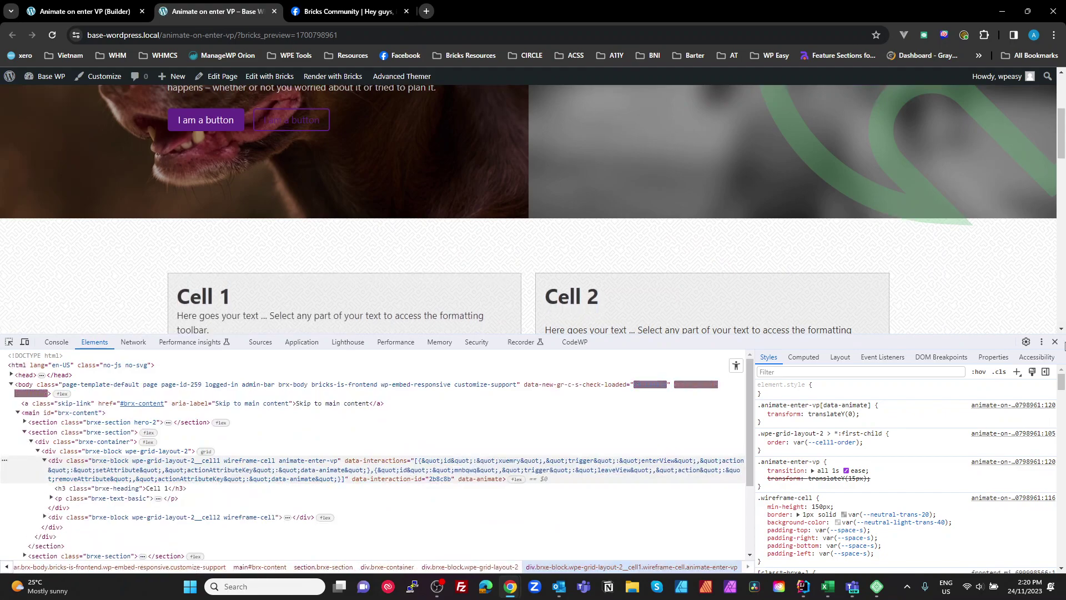
# - Close the developer tools and scroll the preview to watch the grid cells slide up
pyautogui.click(1055, 342)
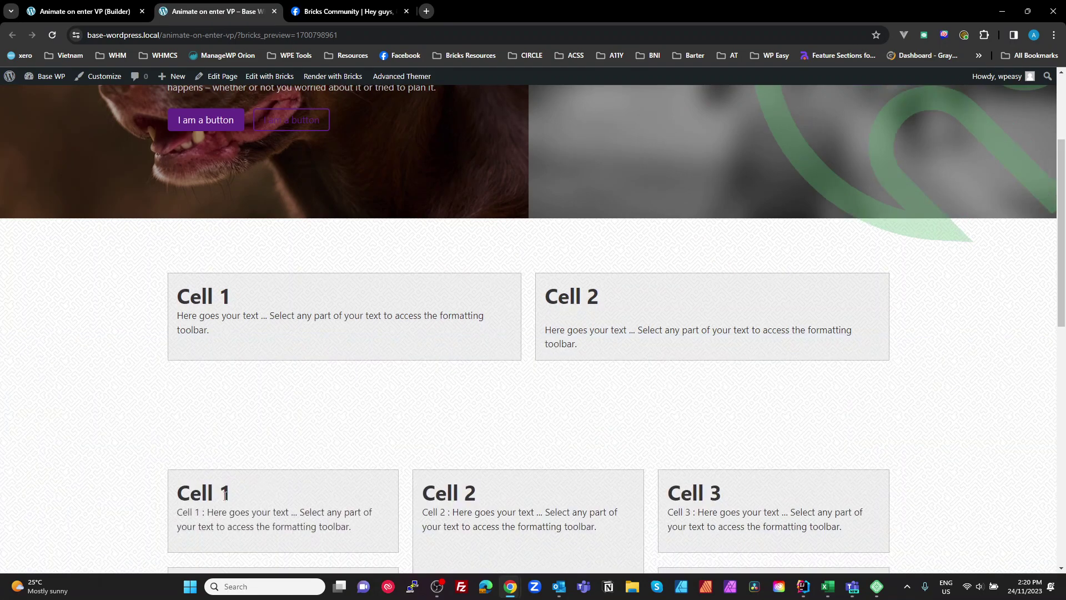
pyautogui.scroll(3, 626, 376)
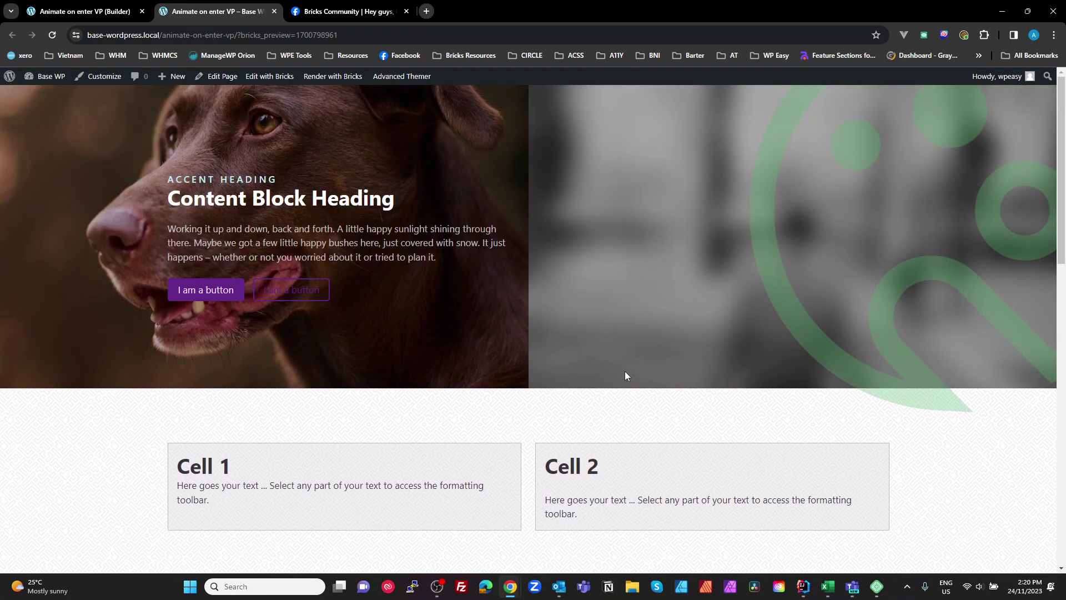
pyautogui.scroll(-6, 626, 378)
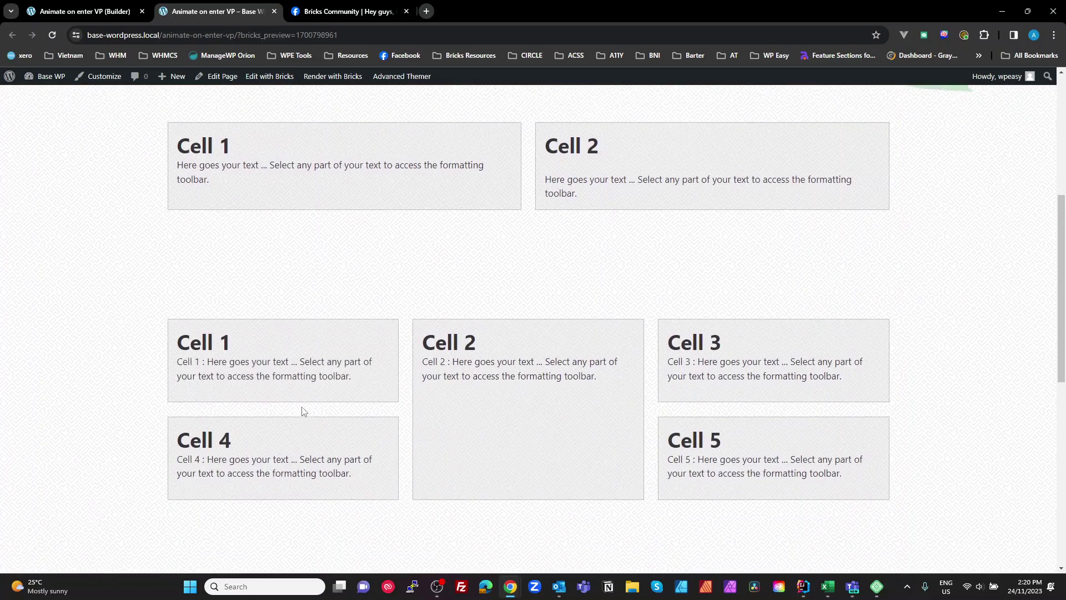
pyautogui.scroll(5, 304, 411)
pyautogui.scroll(-4, 302, 408)
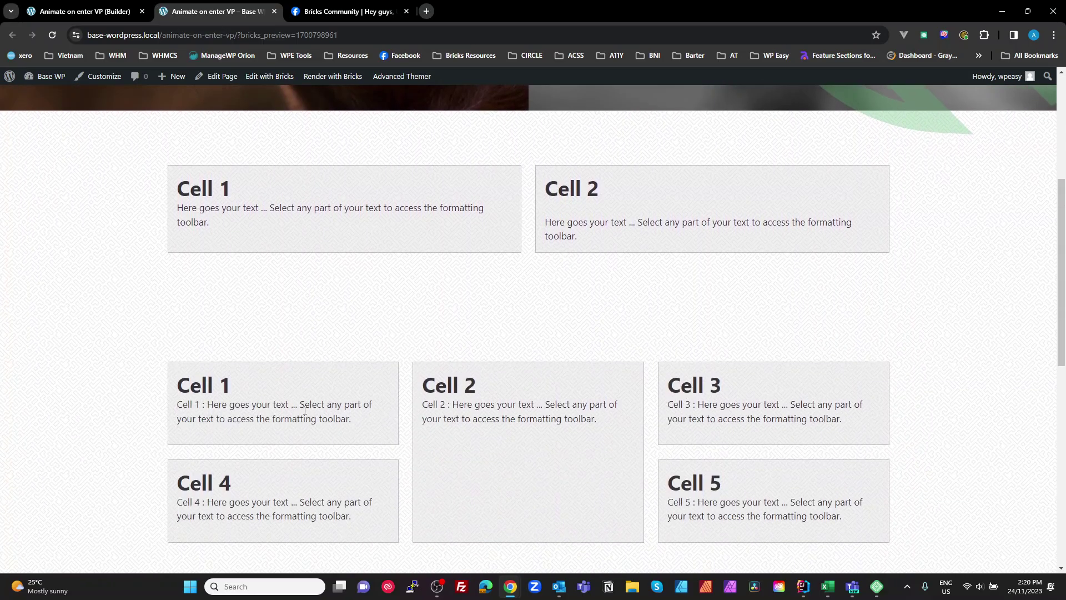
pyautogui.scroll(-4, 304, 410)
pyautogui.scroll(3, 304, 410)
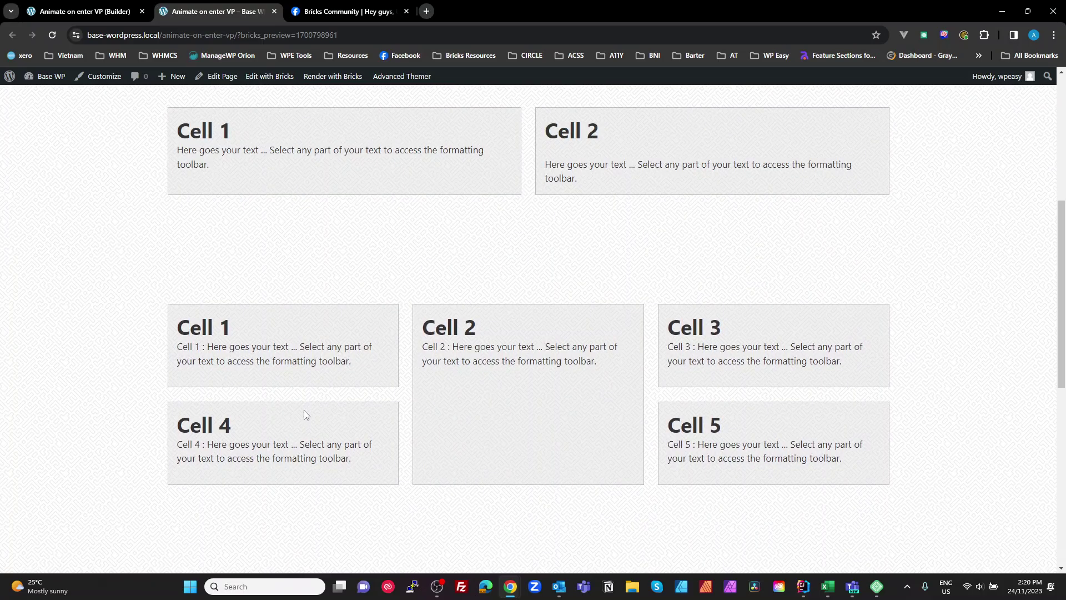
pyautogui.scroll(-5, 304, 411)
pyautogui.scroll(3, 304, 410)
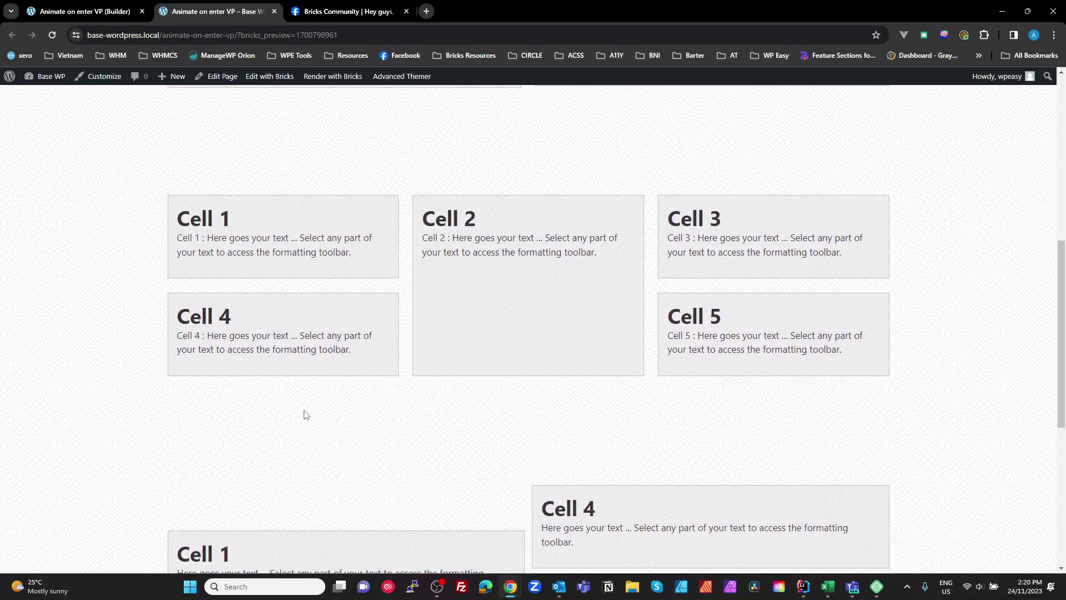
pyautogui.scroll(3, 304, 414)
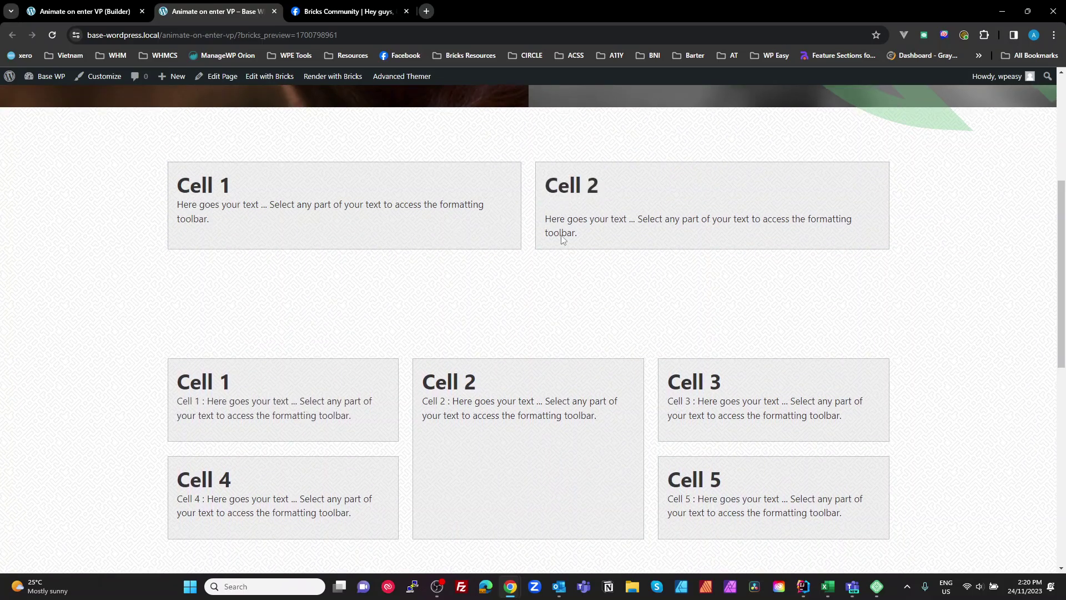
pyautogui.scroll(-6, 561, 245)
pyautogui.scroll(7, 561, 248)
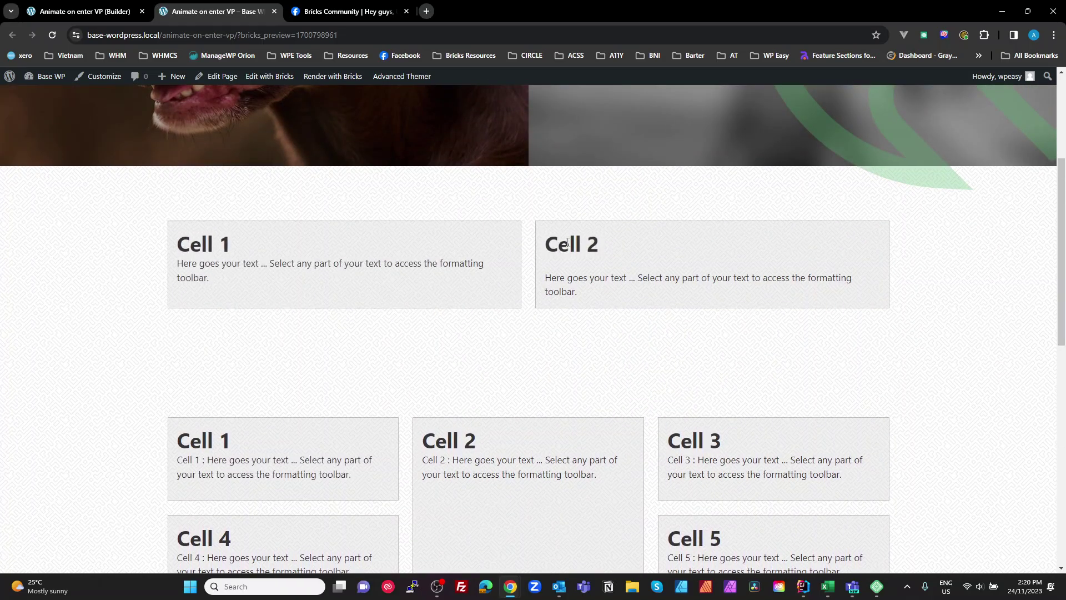
pyautogui.scroll(-4, 561, 247)
# - Keep scrolling the preview to confirm the animation, then return to the Bricks Builder tab
pyautogui.scroll(4, 569, 231)
pyautogui.scroll(4, 352, 340)
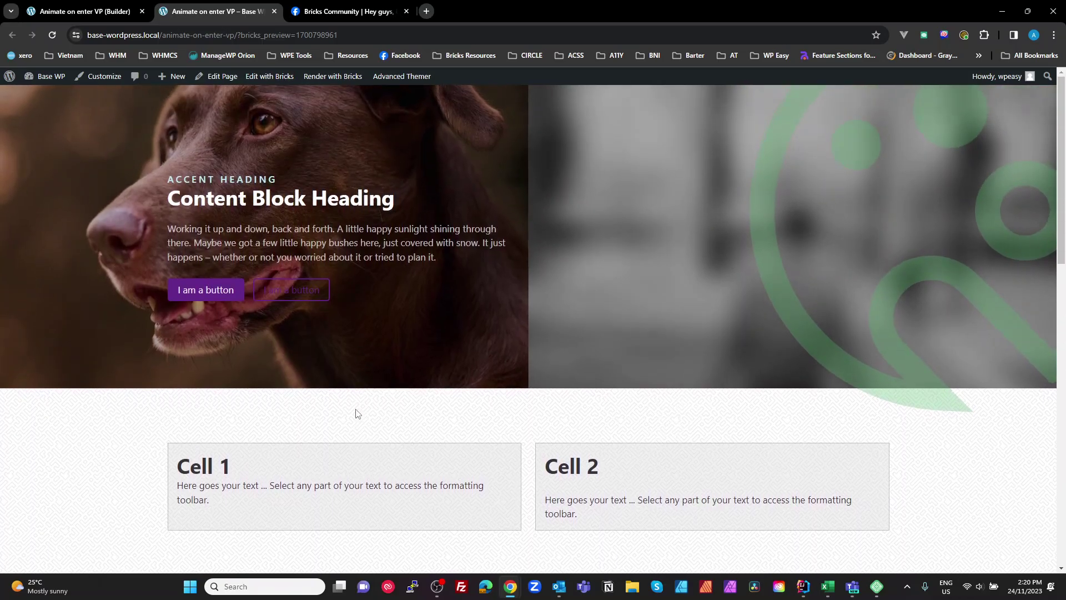
pyautogui.scroll(-3, 357, 412)
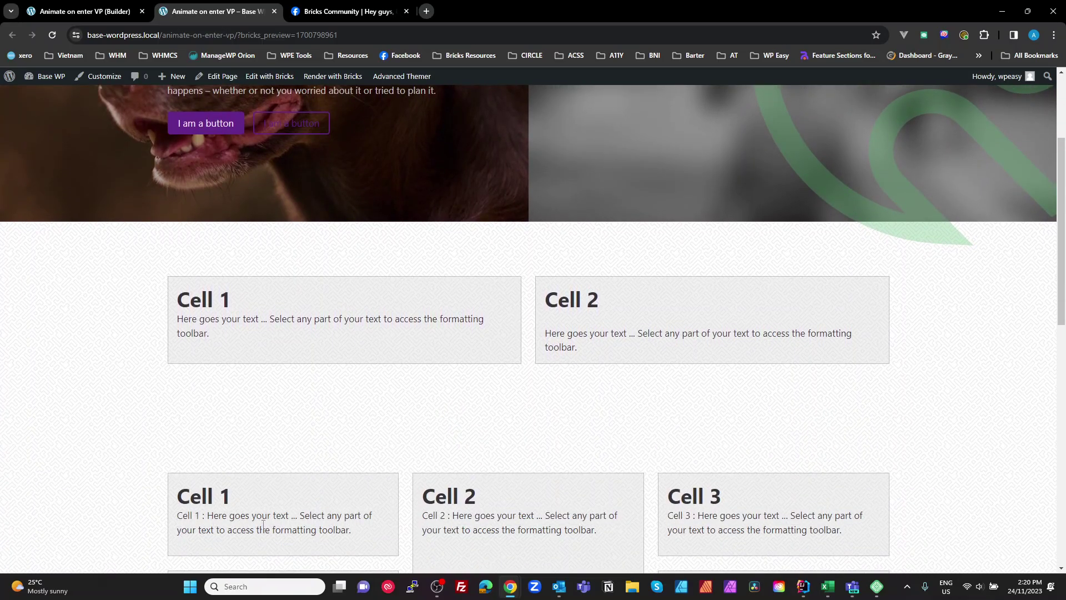
pyautogui.scroll(3, 301, 465)
pyautogui.scroll(-3, 301, 466)
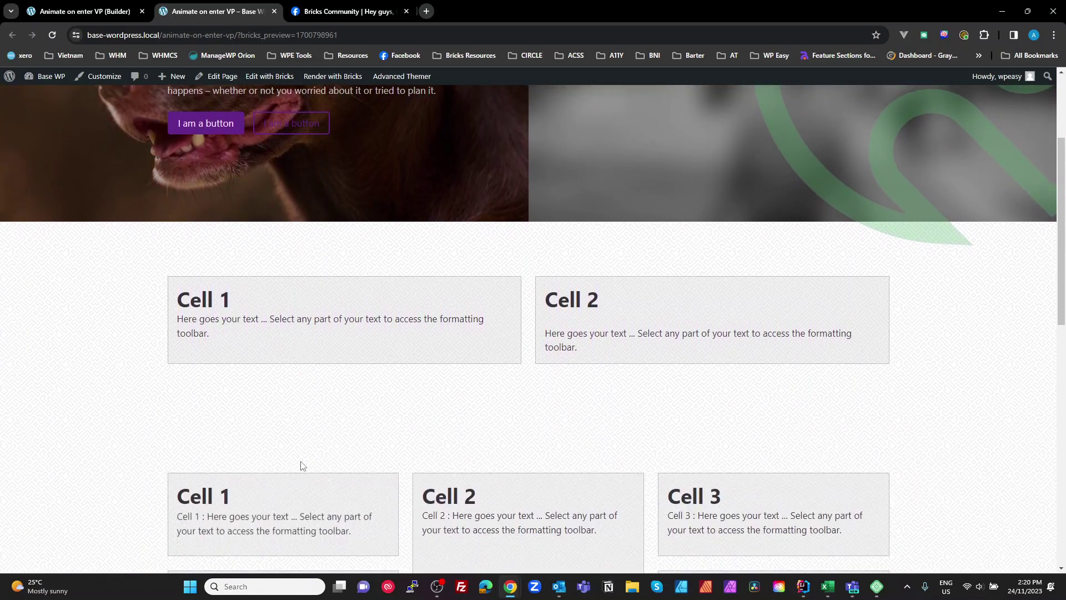
pyautogui.scroll(-3, 545, 386)
pyautogui.scroll(-2, 546, 388)
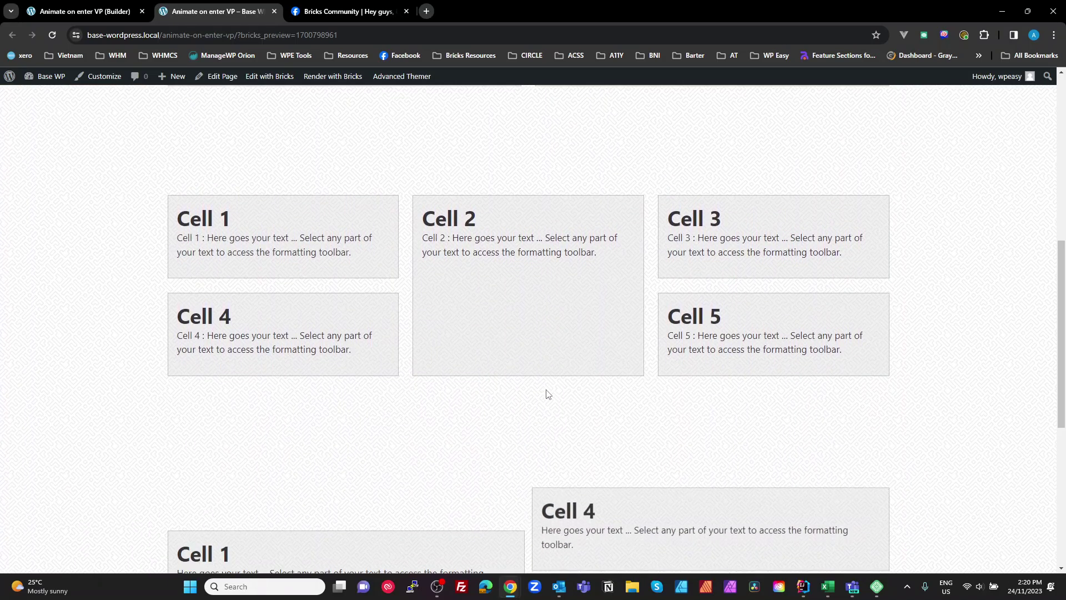
pyautogui.scroll(-6, 549, 494)
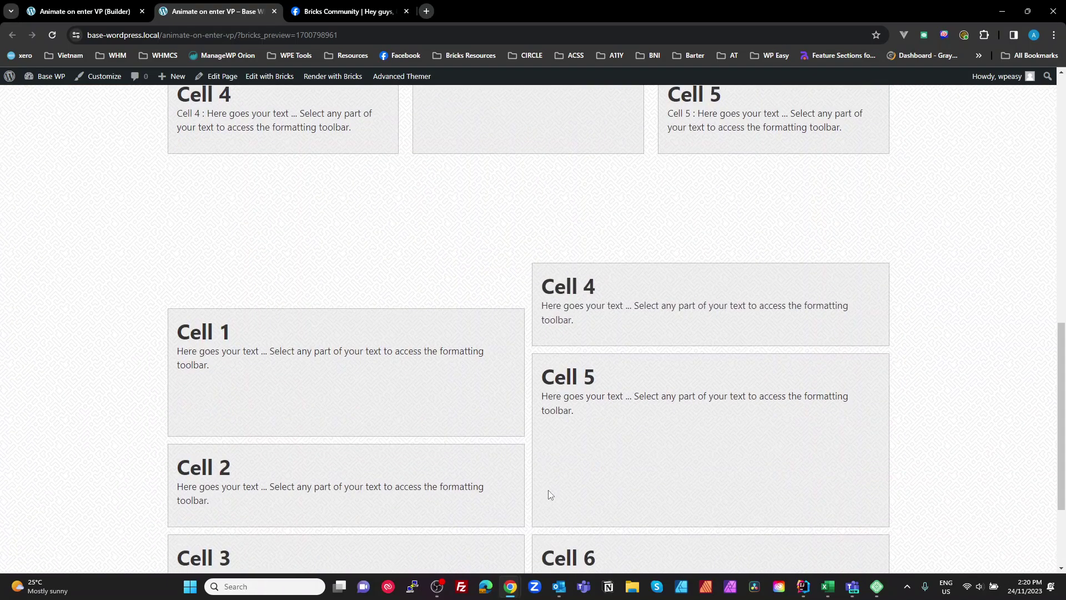
pyautogui.scroll(8, 550, 491)
pyautogui.scroll(-4, 553, 483)
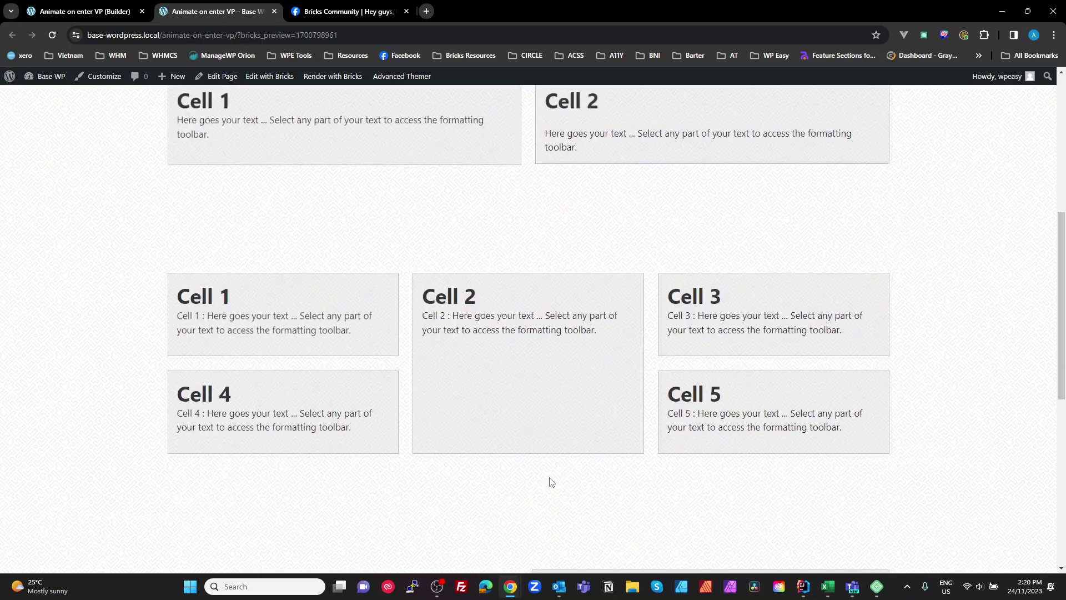
pyautogui.scroll(10, 562, 471)
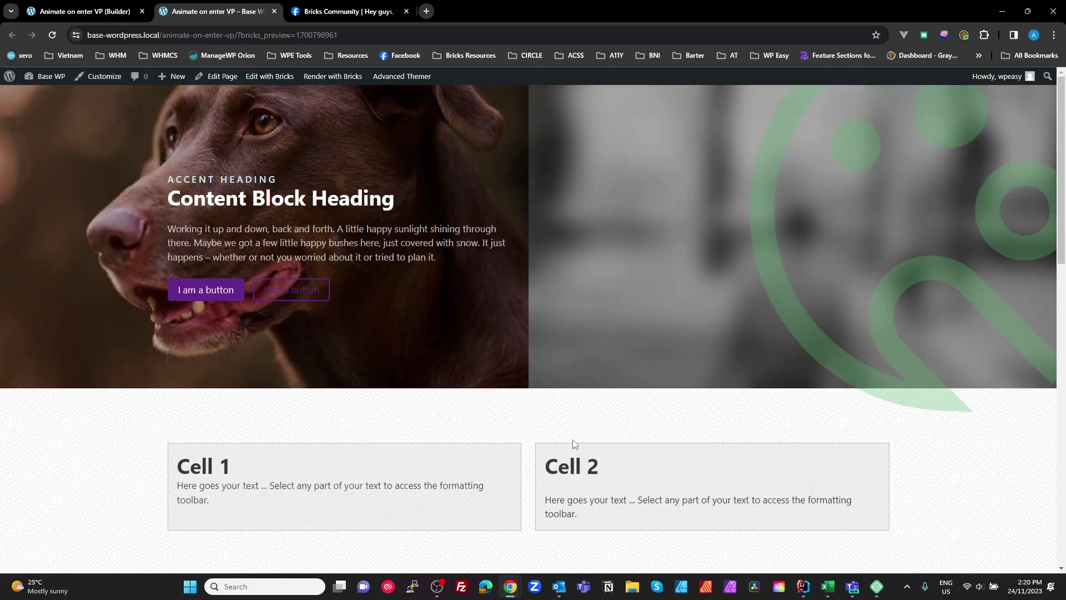
pyautogui.scroll(-5, 572, 450)
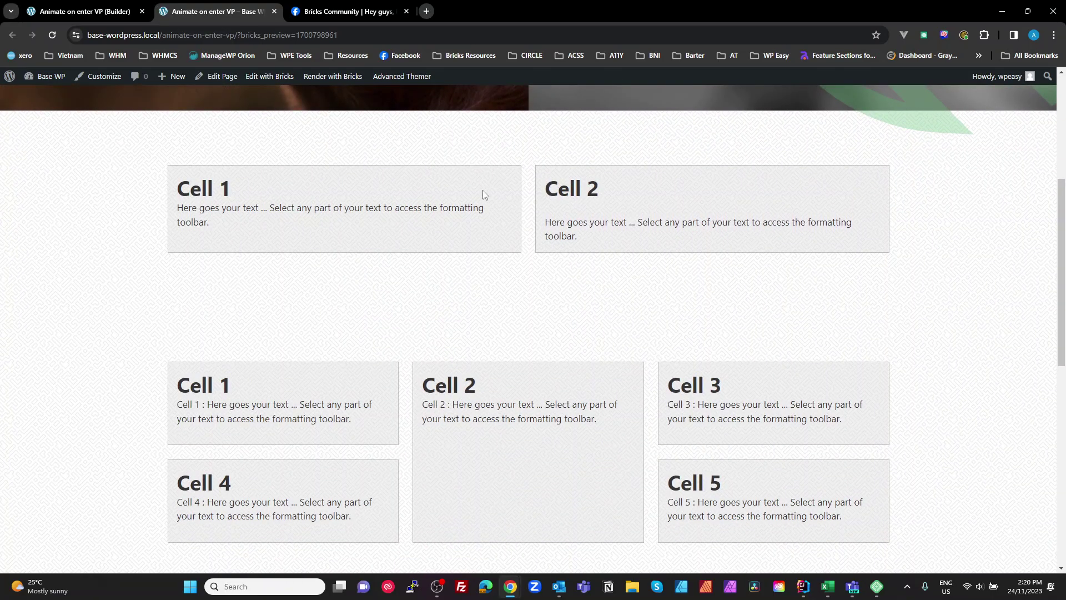
pyautogui.click(98, 11)
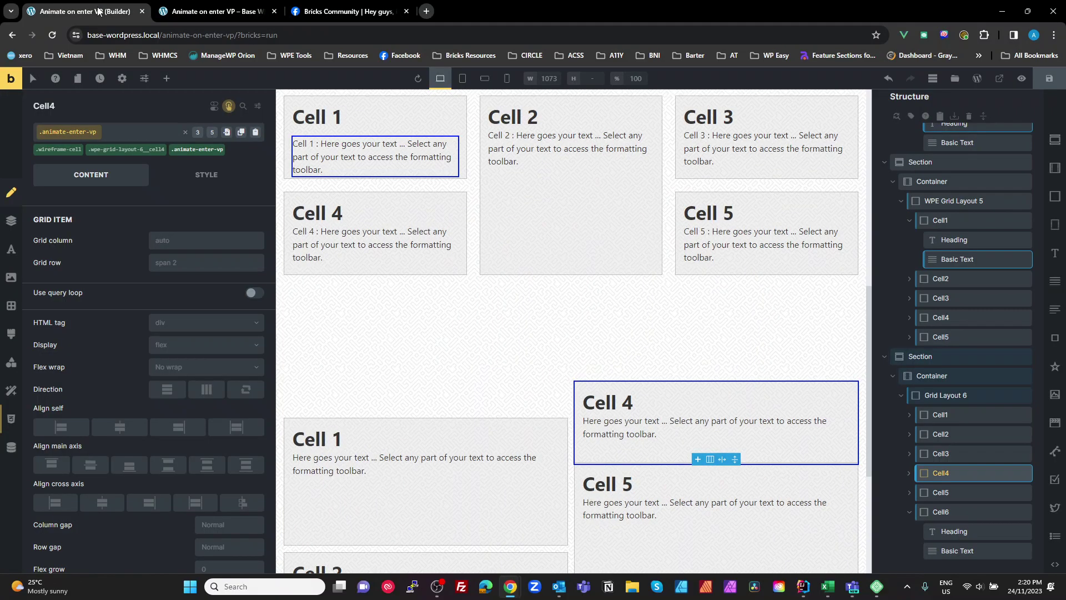
# - Show Cell4's Enter viewport interaction and its Set attribute data-animate action on itself
pyautogui.click(229, 106)
pyautogui.click(206, 175)
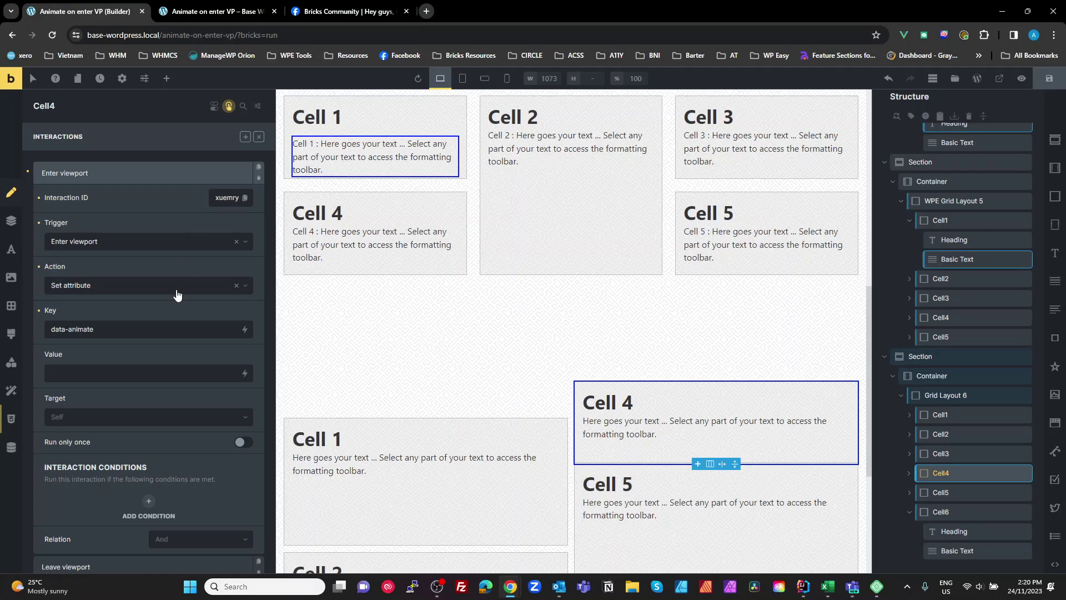
pyautogui.scroll(-2, 111, 439)
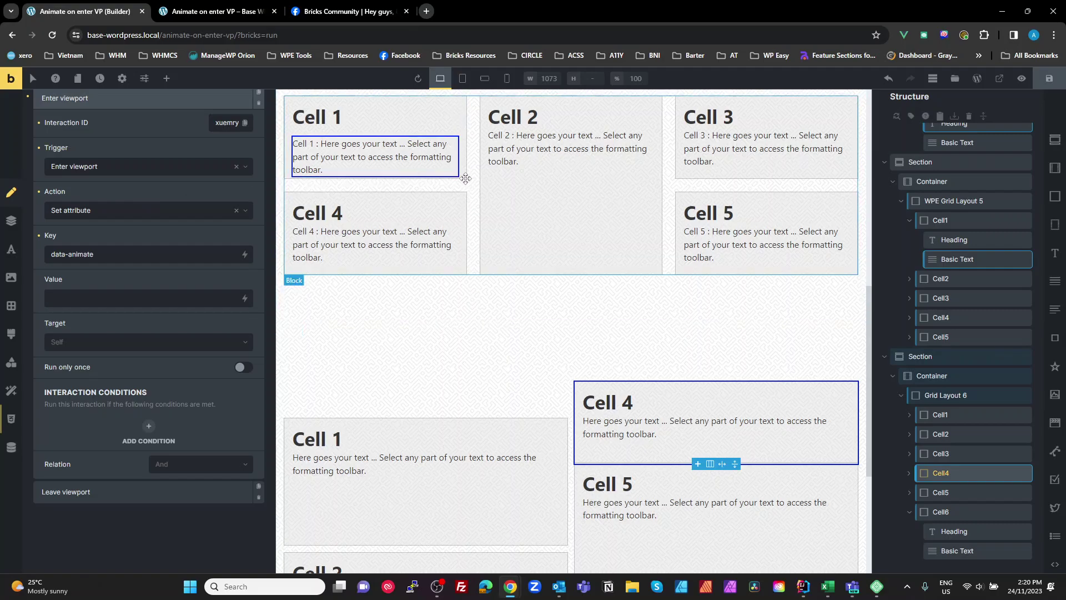
pyautogui.scroll(-1, 459, 194)
pyautogui.scroll(-2, 459, 194)
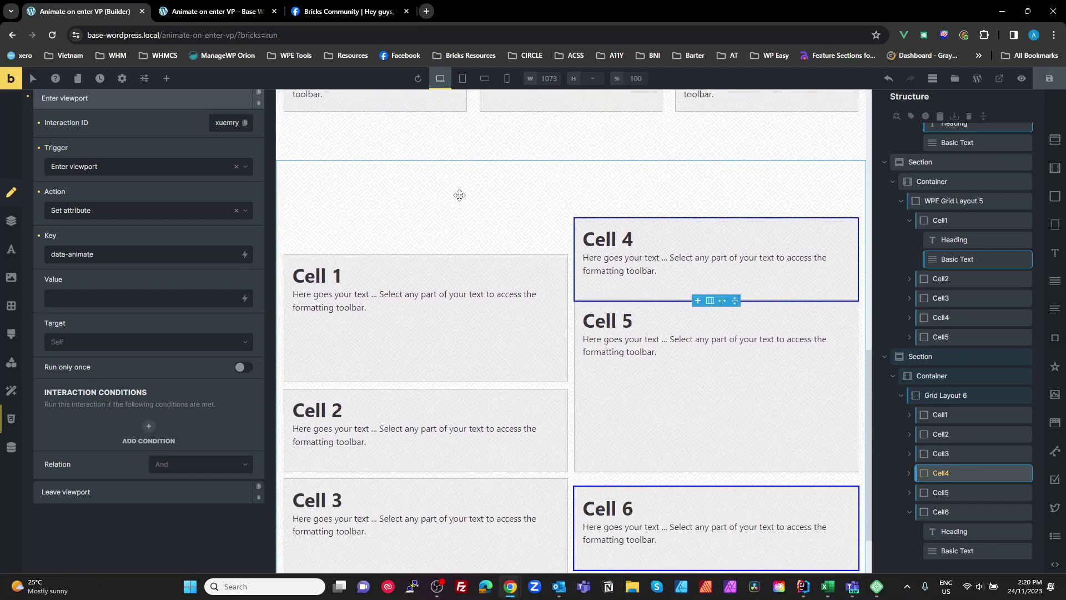
pyautogui.scroll(2, 455, 191)
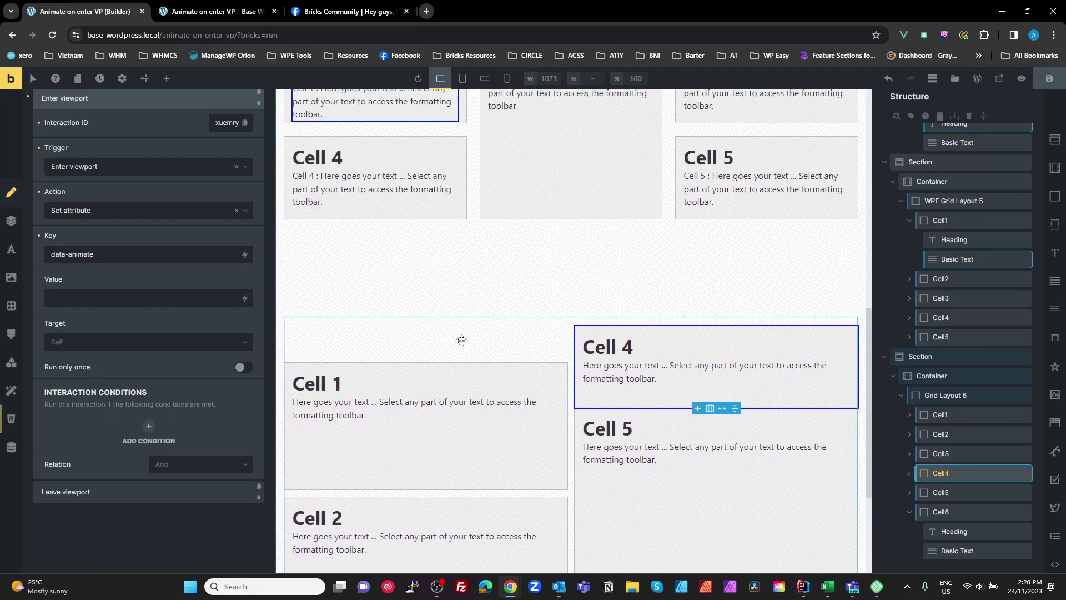
pyautogui.scroll(7, 460, 340)
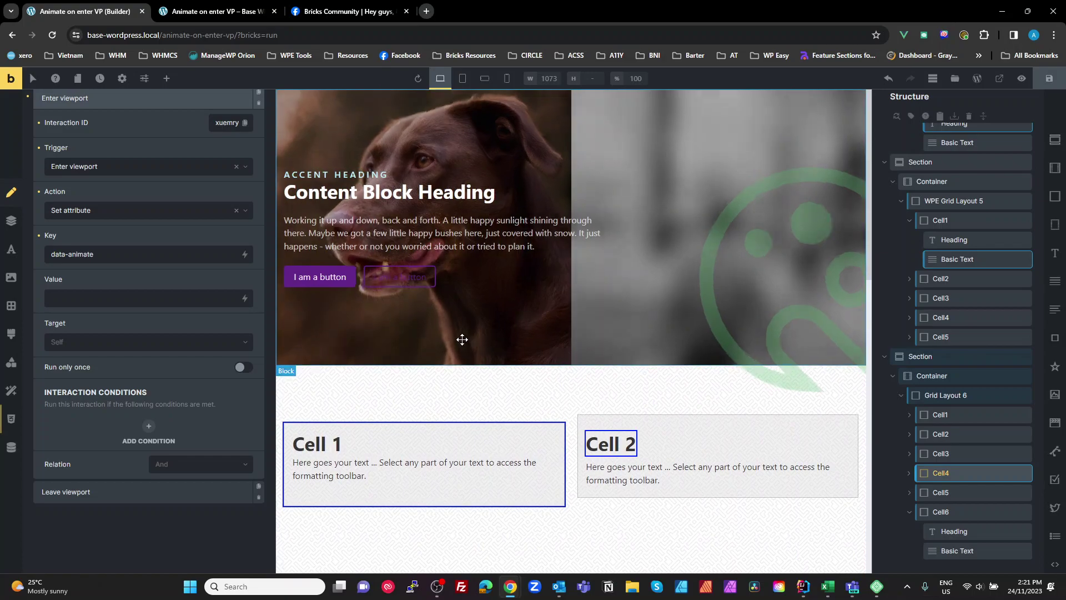
pyautogui.scroll(-2, 462, 340)
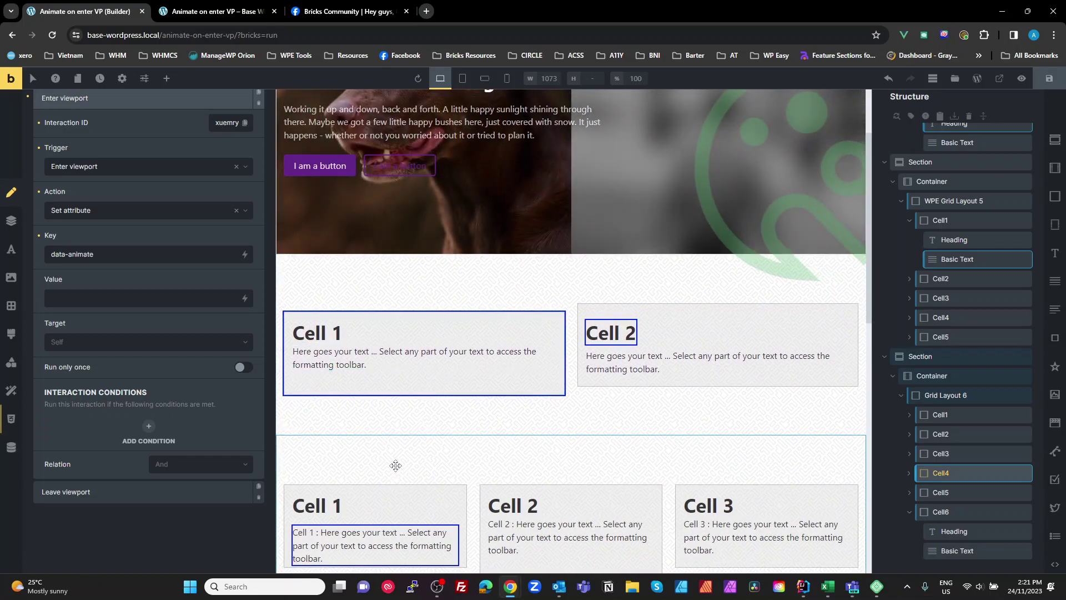
pyautogui.scroll(-1, 396, 466)
pyautogui.scroll(2, 394, 466)
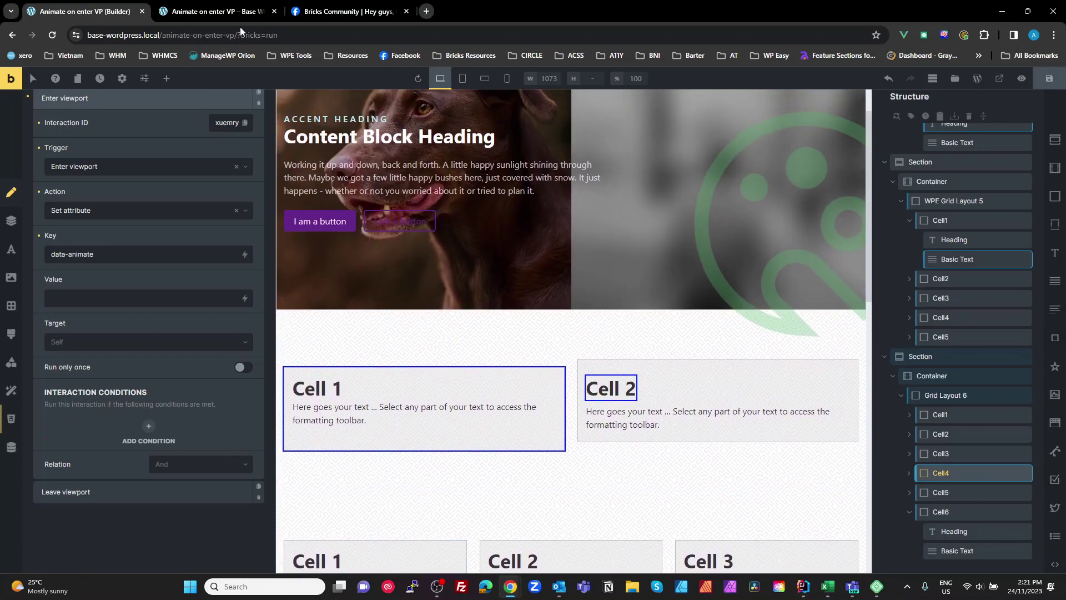
pyautogui.click(235, 12)
pyautogui.scroll(2, 411, 286)
pyautogui.scroll(2, 411, 284)
pyautogui.scroll(-4, 411, 288)
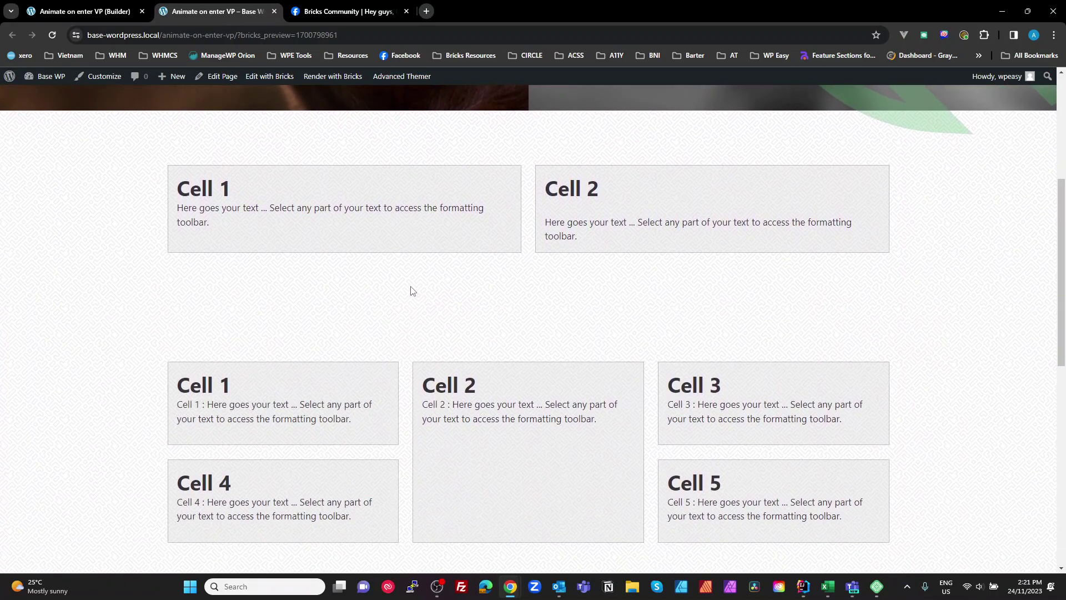
pyautogui.scroll(-2, 411, 291)
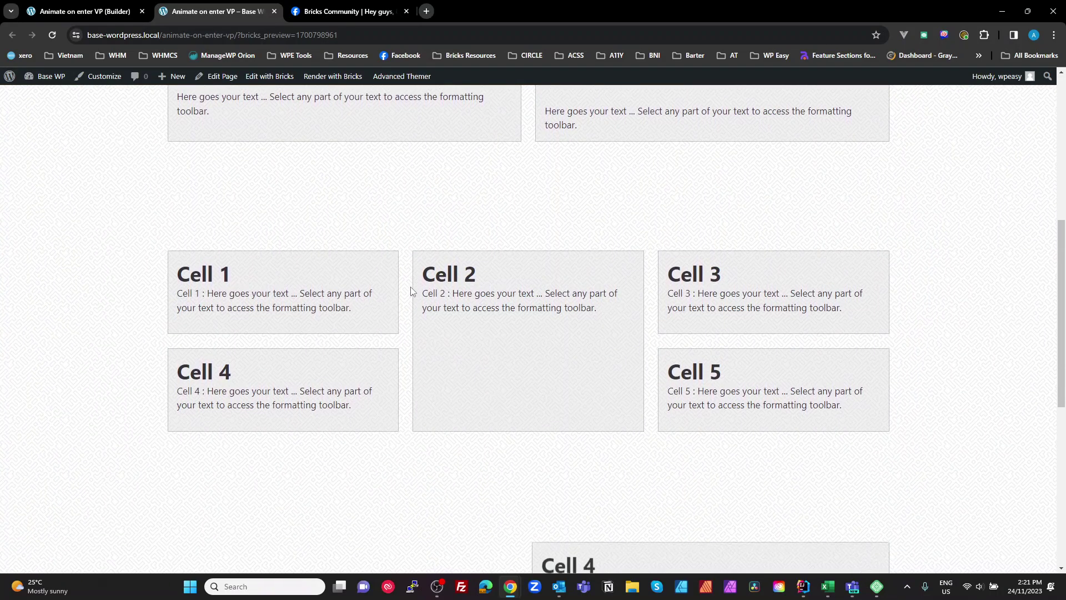
pyautogui.scroll(1, 533, 571)
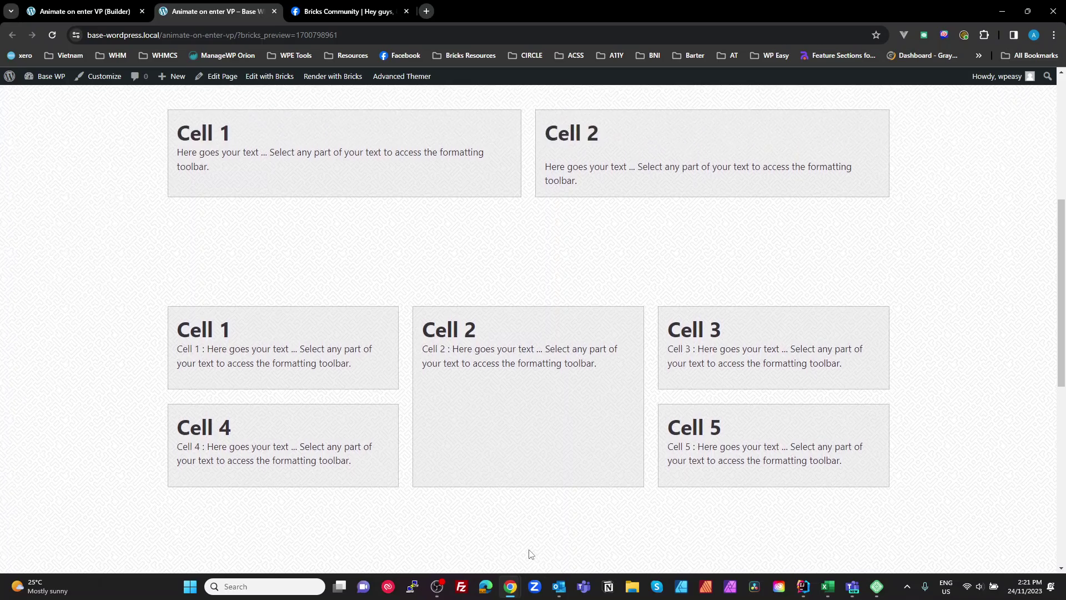
pyautogui.scroll(-1, 530, 555)
pyautogui.scroll(1, 528, 552)
pyautogui.scroll(-2, 528, 550)
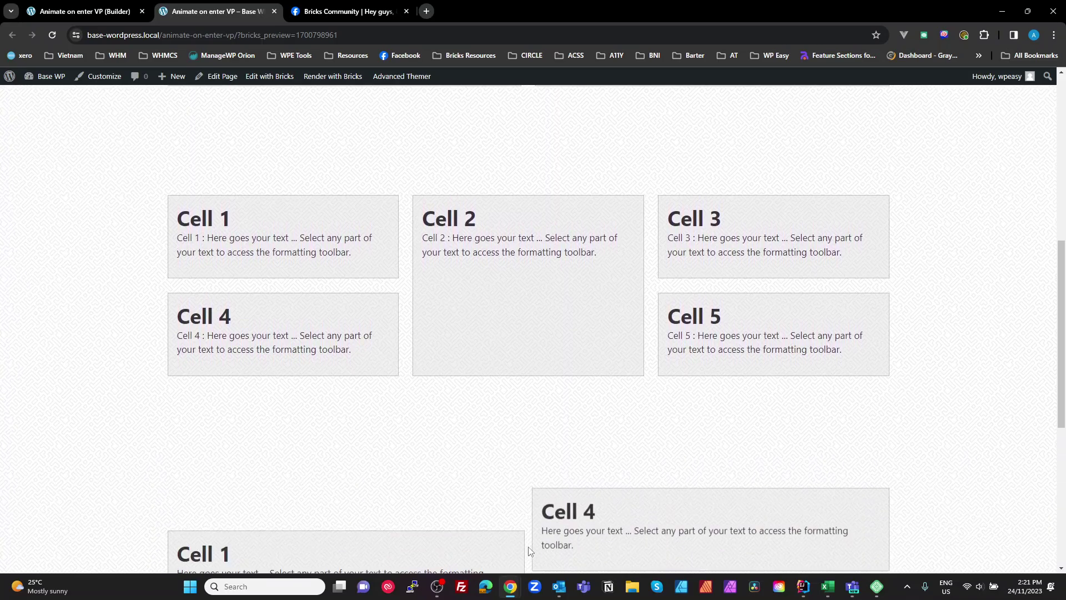
pyautogui.scroll(-1, 481, 496)
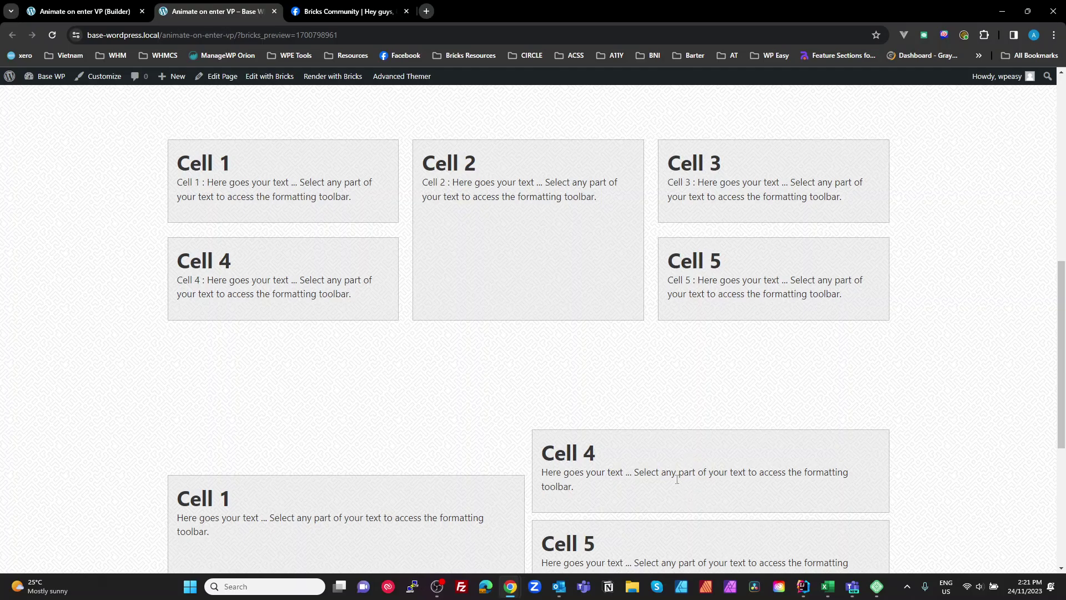
pyautogui.scroll(4, 676, 480)
pyautogui.scroll(-5, 676, 480)
pyautogui.scroll(8, 677, 487)
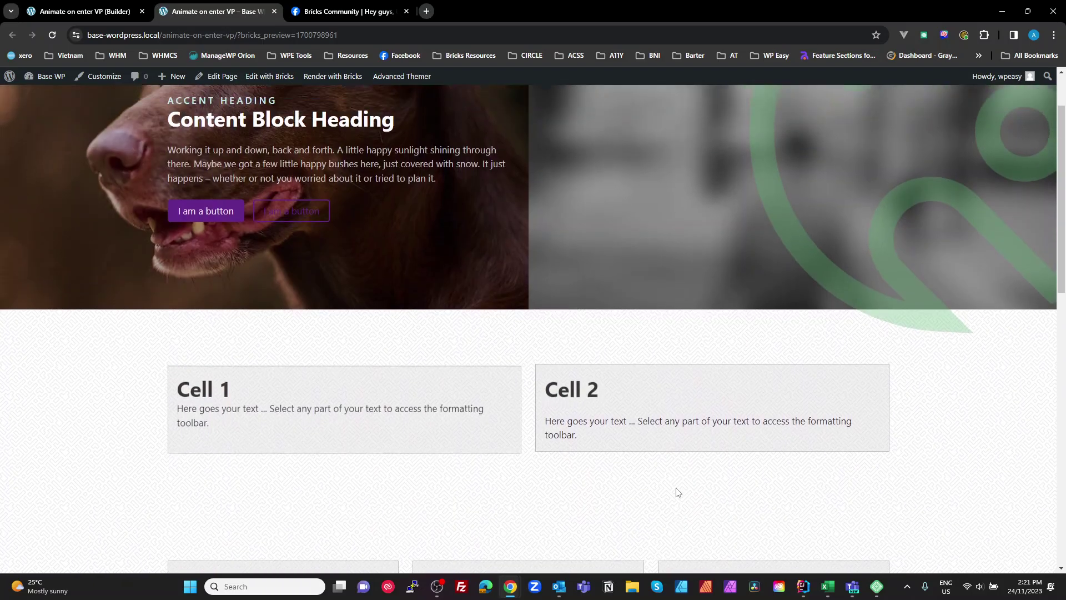
pyautogui.scroll(2, 677, 492)
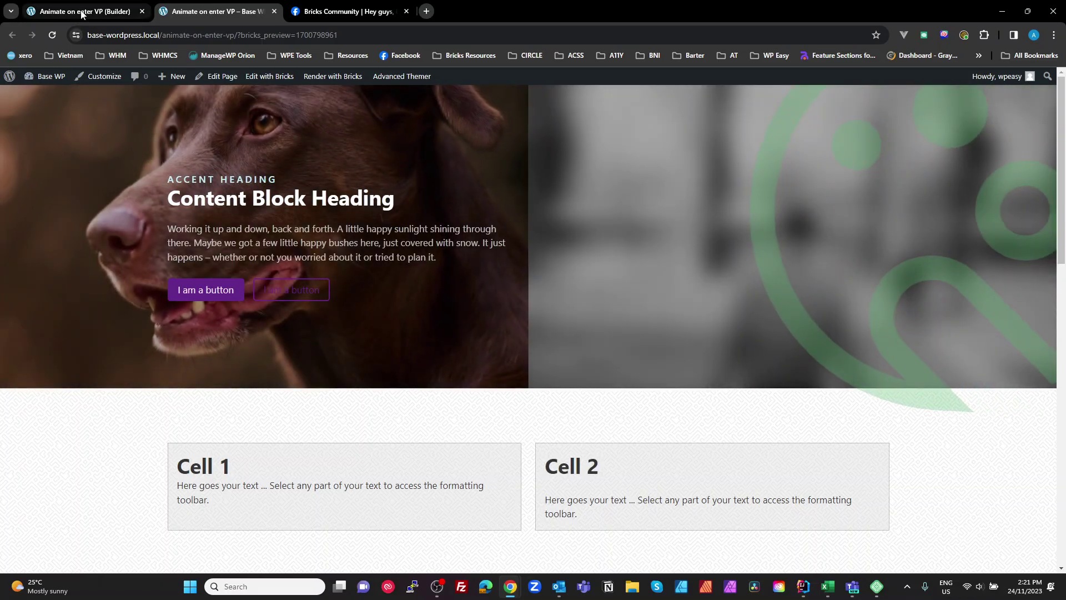
pyautogui.click(89, 12)
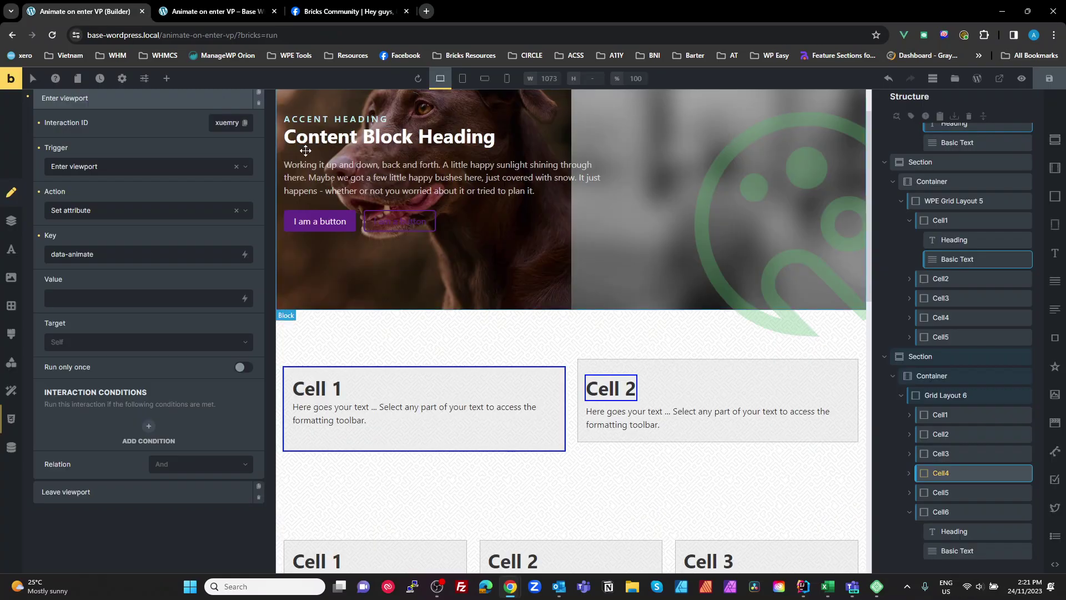
# - Collapse Enter viewport, review Leave viewport's Remove attribute data-animate action, and close Interactions
pyautogui.click(116, 98)
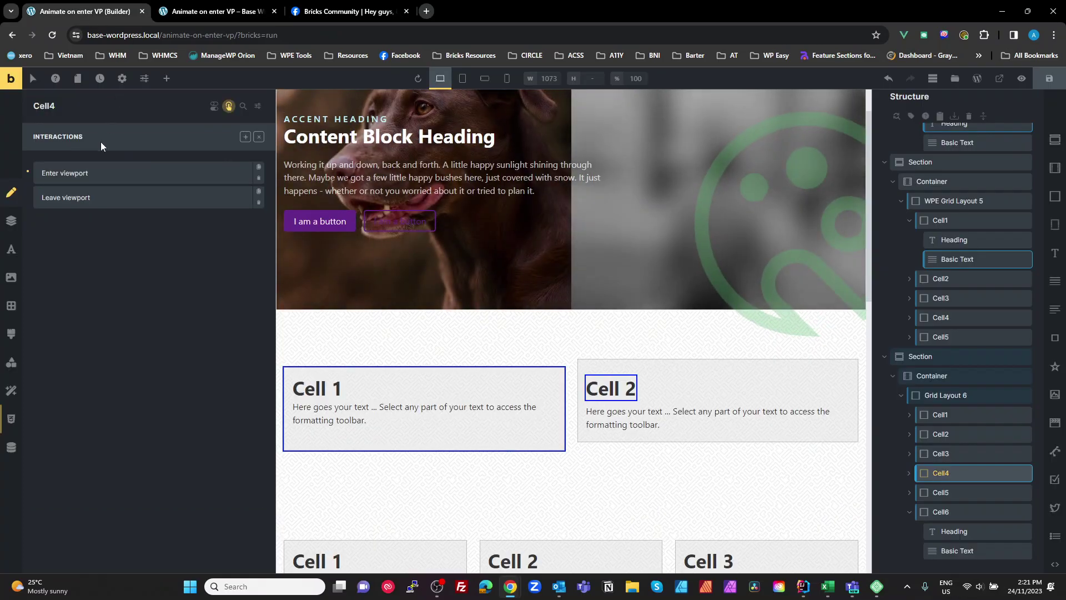
pyautogui.click(117, 199)
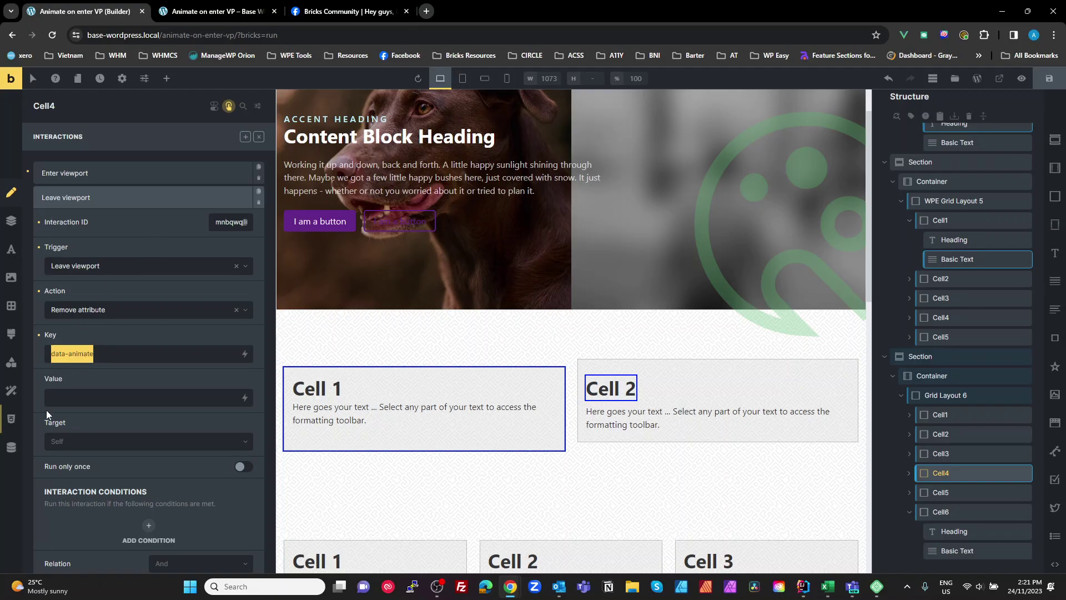
pyautogui.click(6, 422)
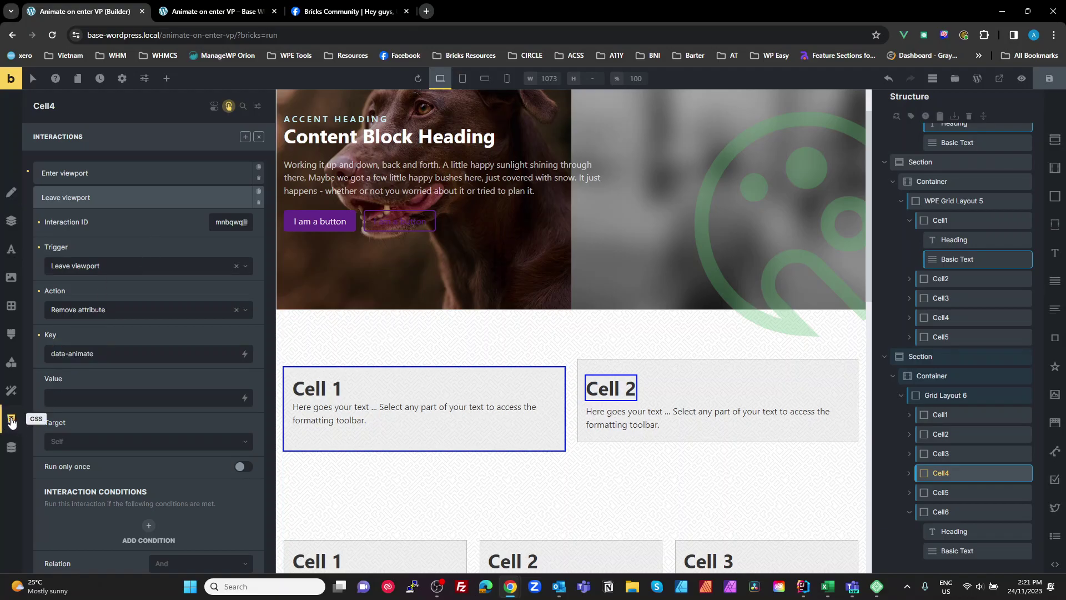
pyautogui.click(259, 138)
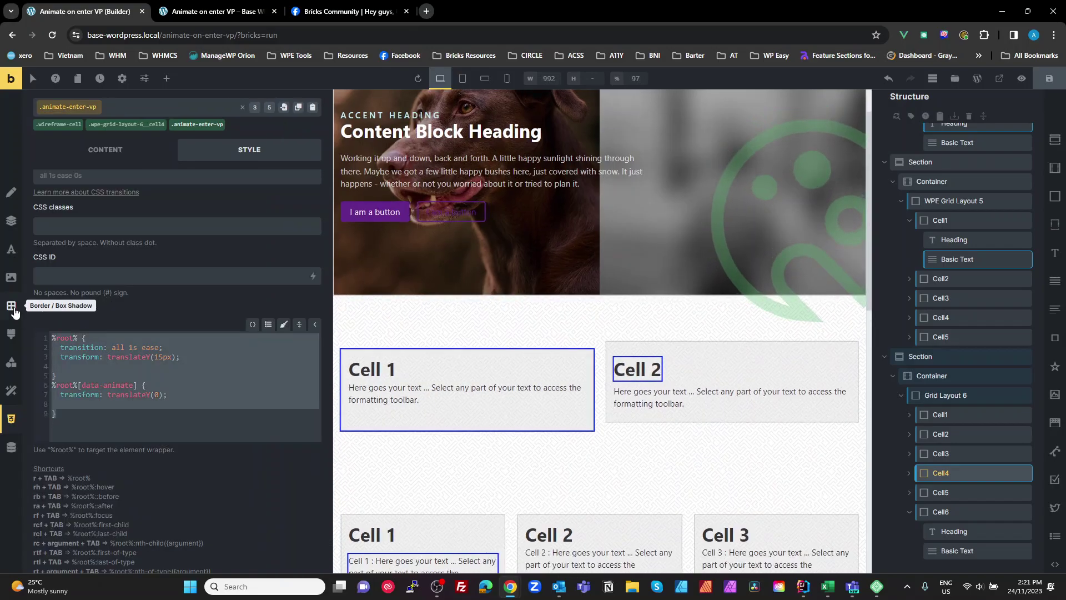